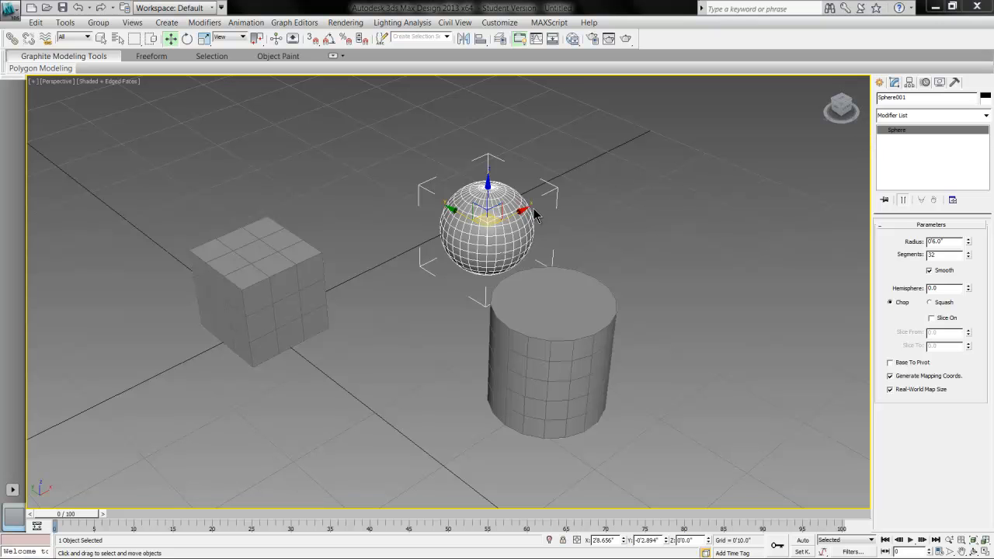
Select the box and frame it closely in the perspective view
{"action": "middle_click_drag", "start_coordinate": [595, 215], "coordinate": [566, 239]}
{"action": "scroll", "coordinate": [570, 231], "scroll_direction": "down", "scroll_amount": 3}
{"action": "scroll", "coordinate": [555, 254], "scroll_direction": "up", "scroll_amount": 3}
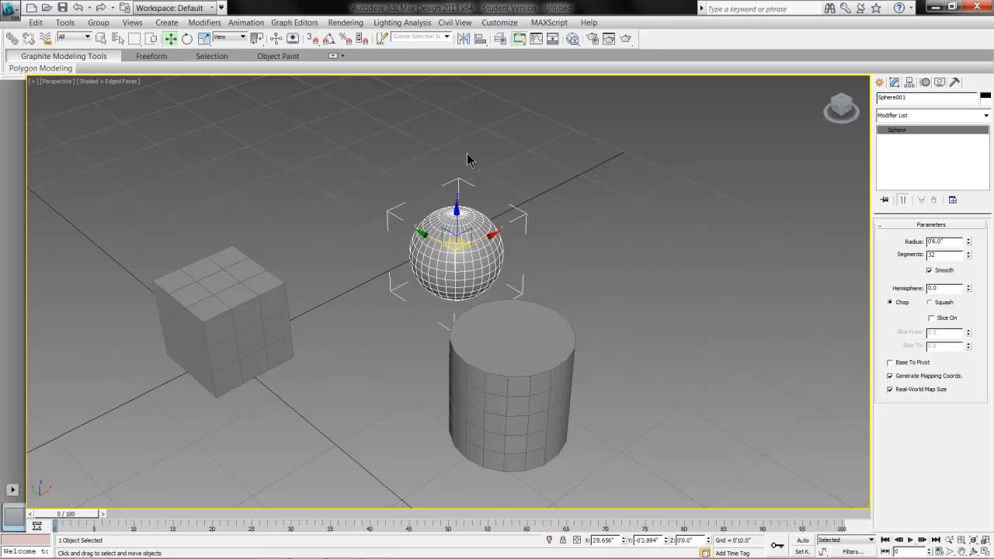
{"action": "middle_click_drag", "start_coordinate": [480, 202], "coordinate": [525, 170], "text": "alt"}
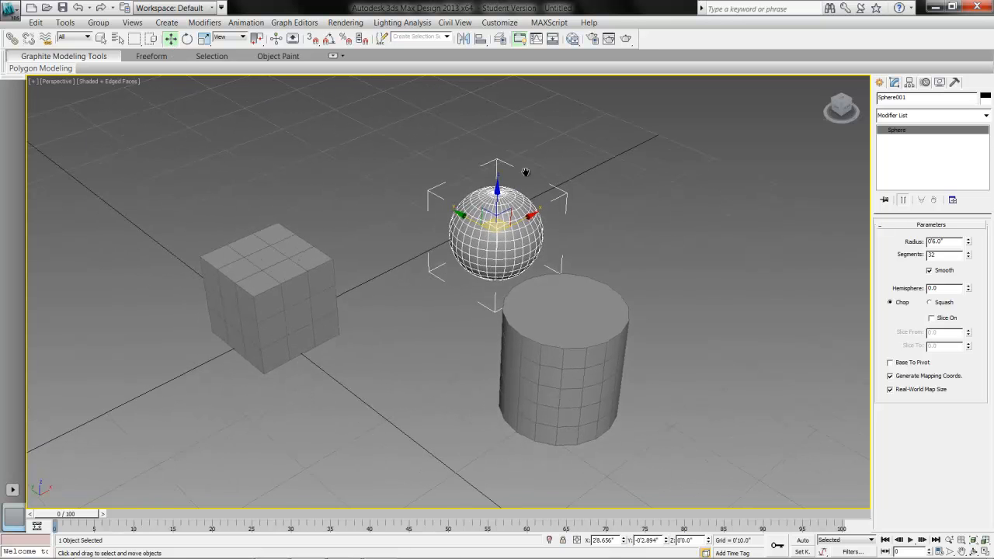
{"action": "left_click", "coordinate": [582, 384]}
{"action": "left_click", "coordinate": [314, 287]}
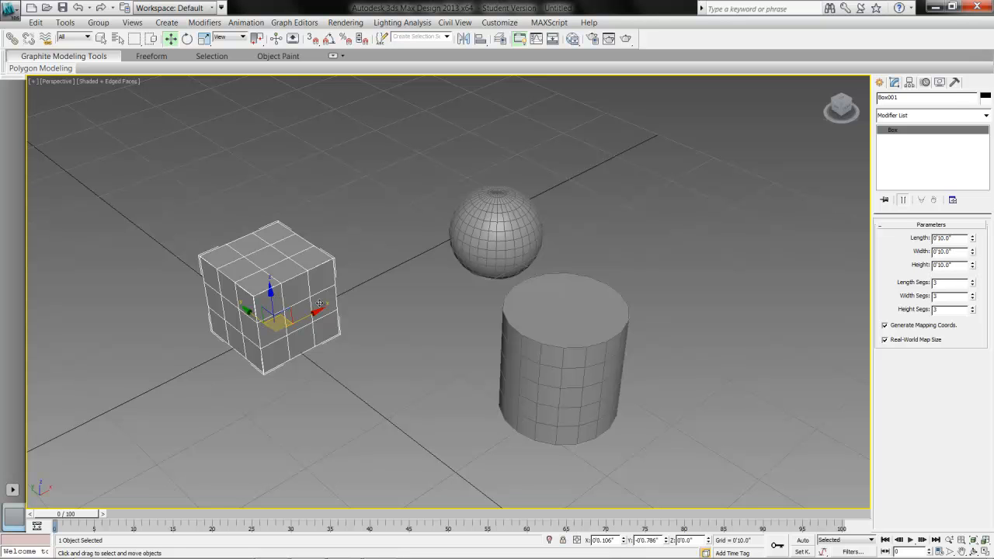
{"action": "key", "text": "z"}
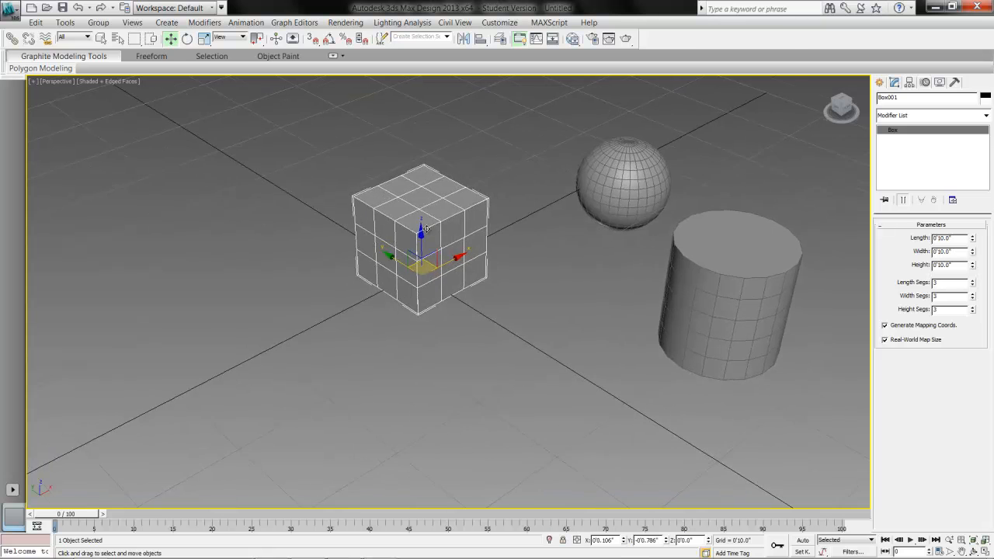
{"action": "middle_click_drag", "start_coordinate": [439, 262], "coordinate": [455, 302]}
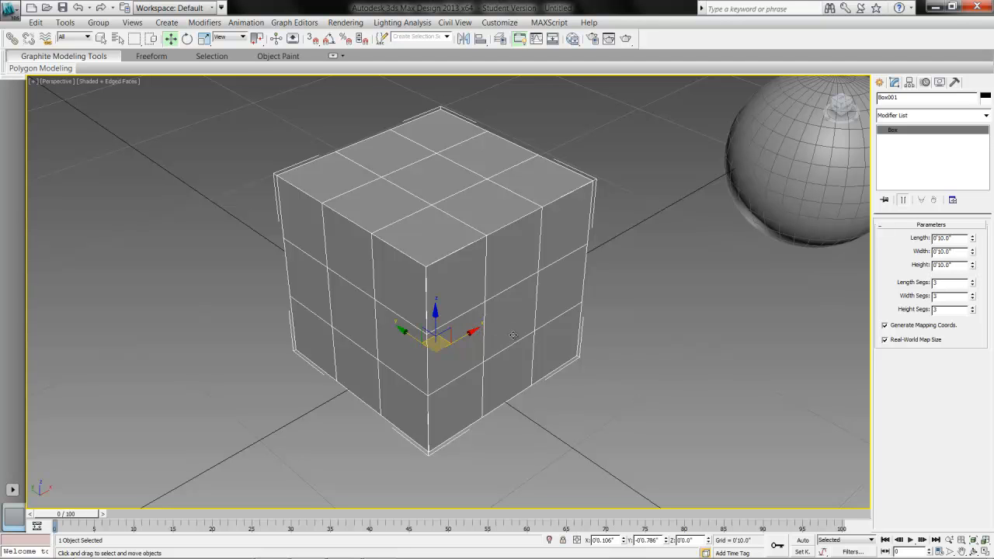
{"action": "left_click_drag", "start_coordinate": [469, 332], "coordinate": [456, 270]}
{"action": "left_click_drag", "start_coordinate": [436, 314], "coordinate": [422, 204]}
{"action": "right_click", "coordinate": [423, 205]}
{"action": "left_click_drag", "start_coordinate": [470, 336], "coordinate": [506, 277]}
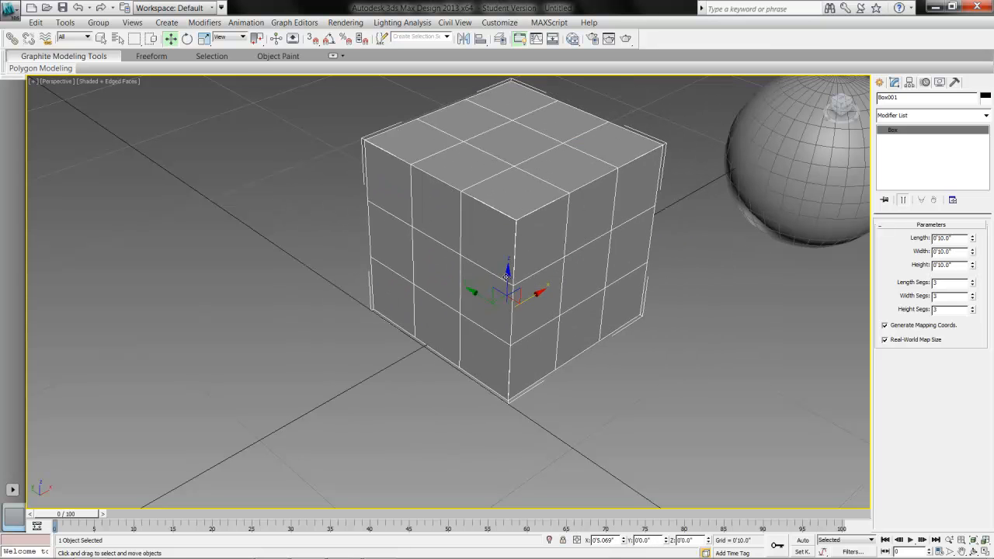
{"action": "right_click", "coordinate": [506, 277]}
{"action": "middle_click_drag", "start_coordinate": [461, 341], "coordinate": [476, 284]}
{"action": "scroll", "coordinate": [476, 284], "scroll_direction": "up", "scroll_amount": 4}
{"action": "scroll", "coordinate": [475, 283], "scroll_direction": "up", "scroll_amount": 3}
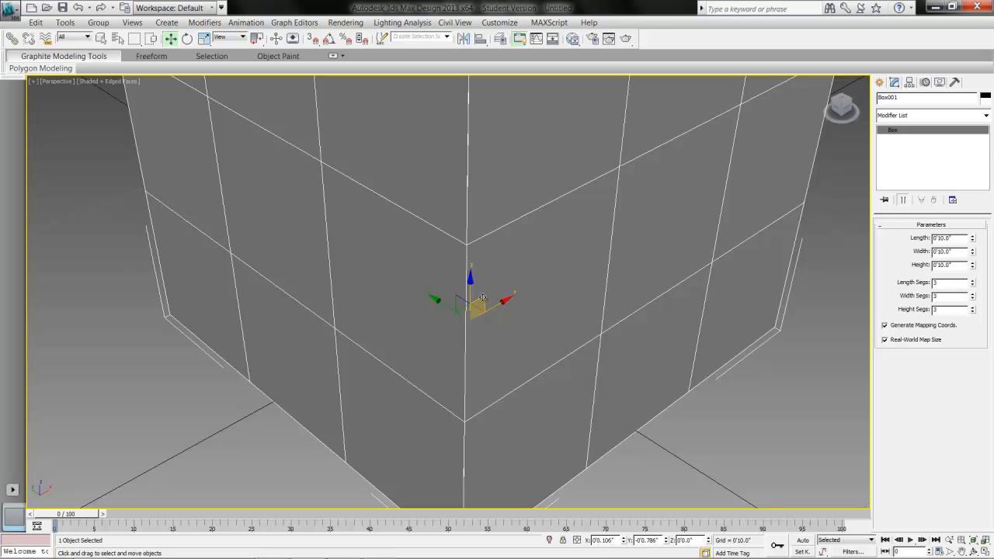
{"action": "left_click_drag", "start_coordinate": [482, 298], "coordinate": [468, 239]}
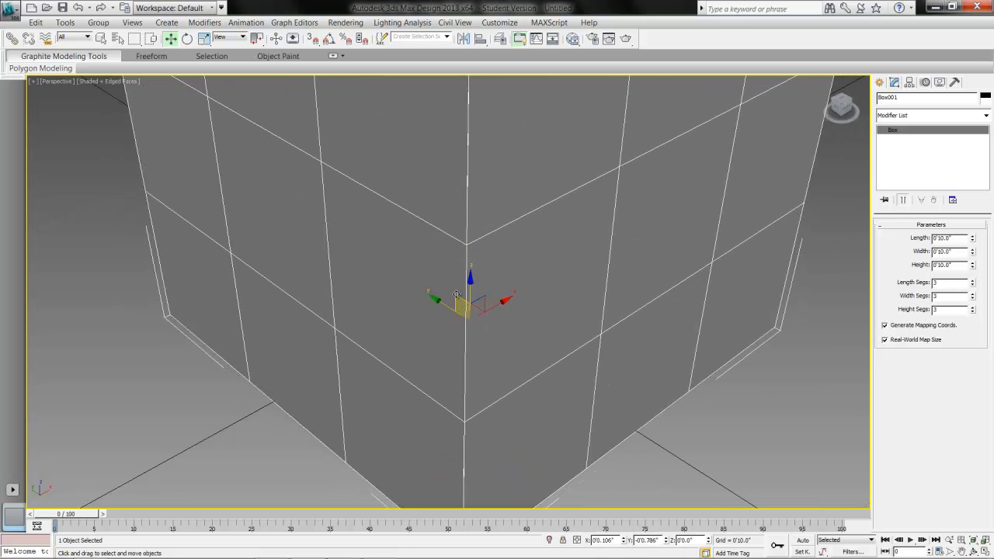
{"action": "left_click_drag", "start_coordinate": [457, 296], "coordinate": [326, 298]}
{"action": "right_click", "coordinate": [326, 298]}
{"action": "left_click_drag", "start_coordinate": [472, 307], "coordinate": [475, 316]}
{"action": "middle_click_drag", "start_coordinate": [475, 315], "coordinate": [375, 322], "text": "alt"}
{"action": "scroll", "coordinate": [473, 309], "scroll_direction": "down", "scroll_amount": 6}
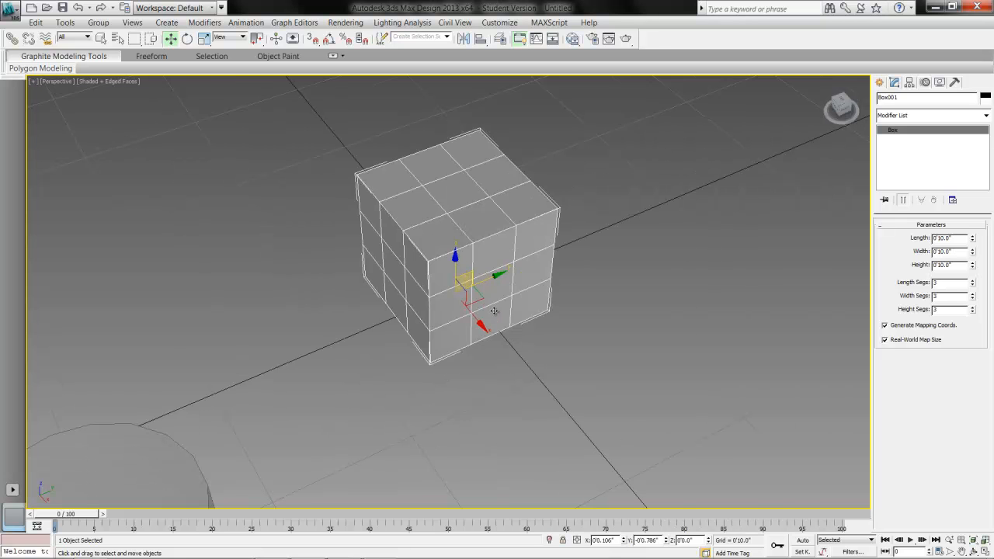
{"action": "mouse_move", "coordinate": [481, 299]}
{"action": "left_mouse_down"}
{"action": "mouse_move", "coordinate": [516, 307]}
{"action": "mouse_move", "coordinate": [635, 225]}
{"action": "mouse_move", "coordinate": [485, 259]}
{"action": "mouse_move", "coordinate": [504, 279]}
{"action": "mouse_move", "coordinate": [468, 292]}
{"action": "left_mouse_up"}
{"action": "scroll", "coordinate": [421, 216], "scroll_direction": "up", "scroll_amount": 5}
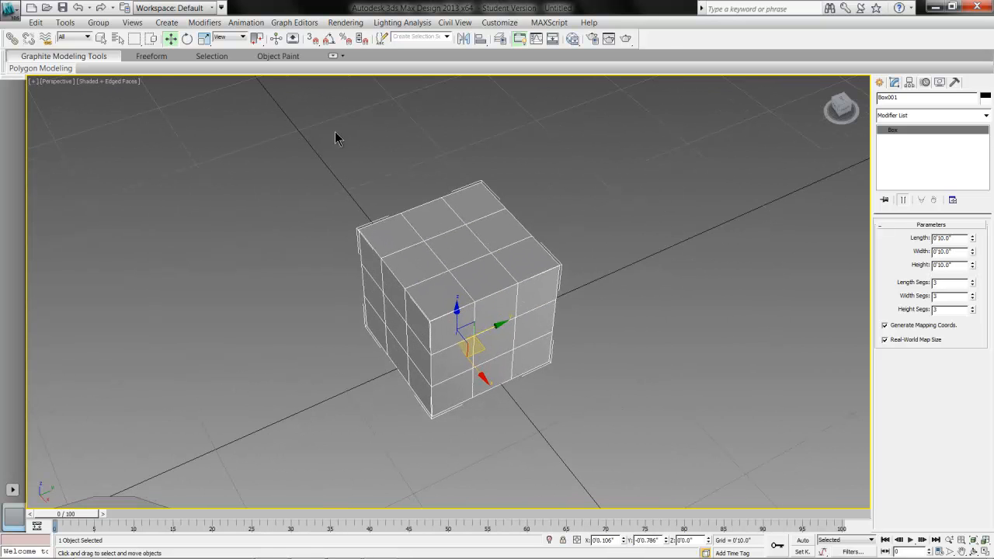
Reset the box's absolute world X and Y positions to 0 using the Move Transform Type-In
{"action": "right_click", "coordinate": [172, 40]}
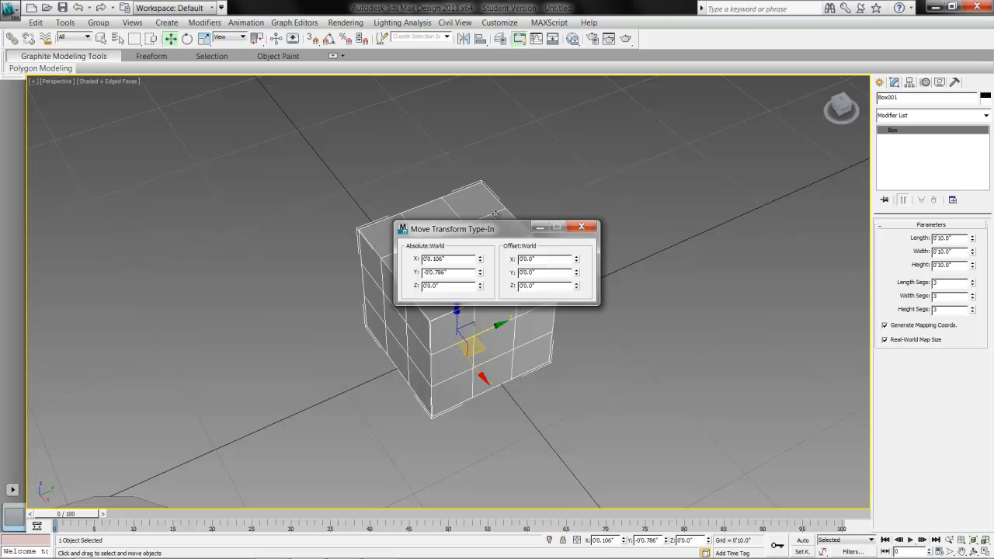
{"action": "left_click_drag", "start_coordinate": [490, 229], "coordinate": [712, 201]}
{"action": "scroll", "coordinate": [555, 287], "scroll_direction": "up", "scroll_amount": 4}
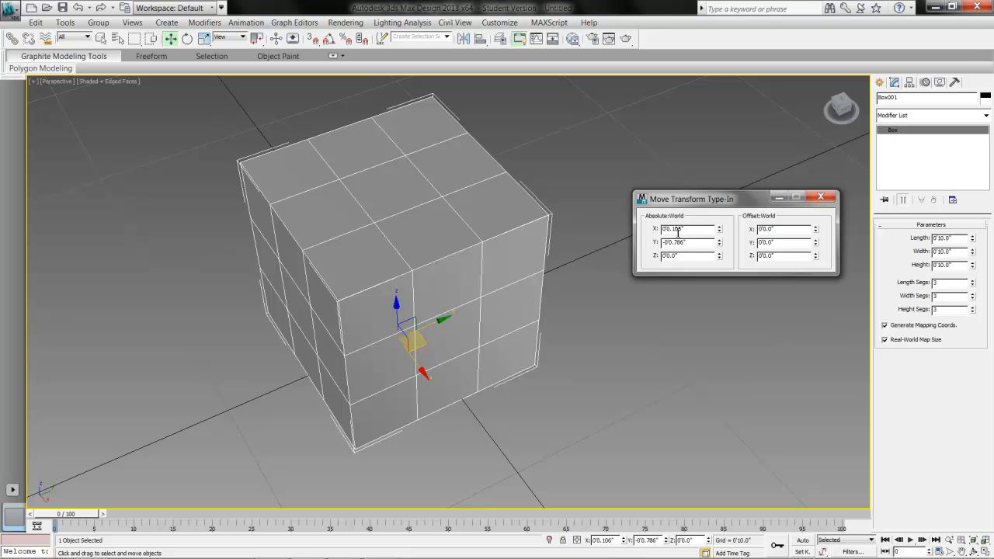
{"action": "right_click", "coordinate": [719, 229]}
{"action": "right_click", "coordinate": [718, 245]}
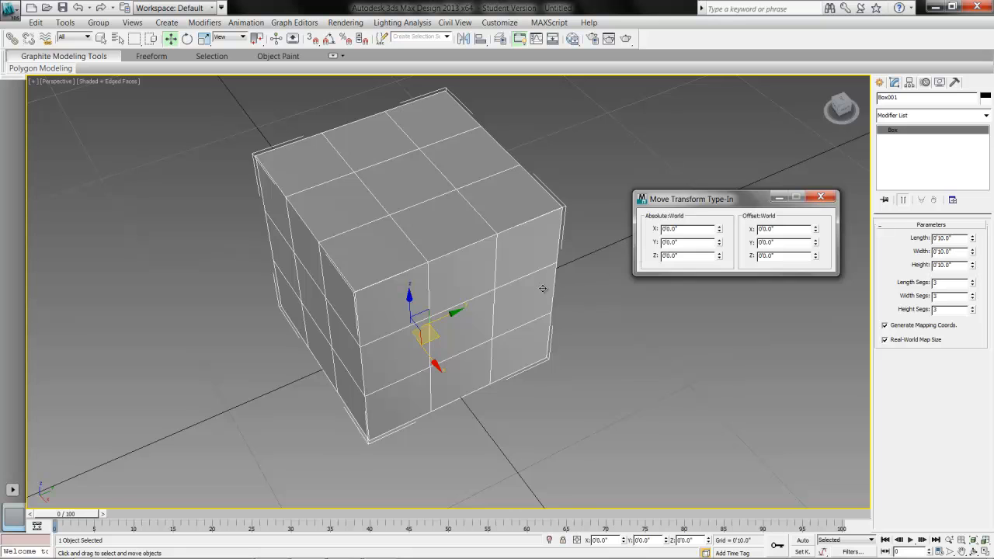
Offset the box by 10 inches along the world Y axis
{"action": "scroll", "coordinate": [479, 295], "scroll_direction": "down", "scroll_amount": 5}
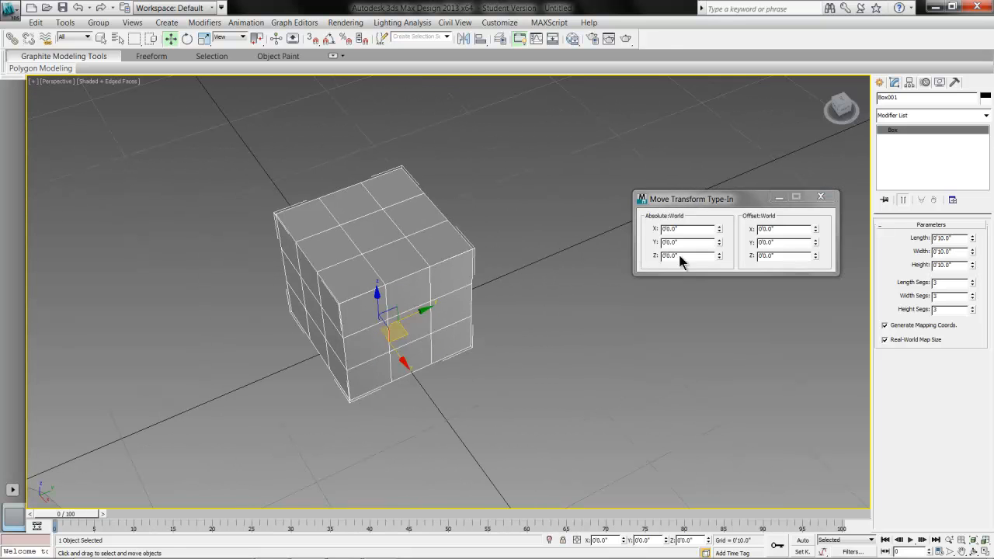
{"action": "left_click", "coordinate": [779, 244]}
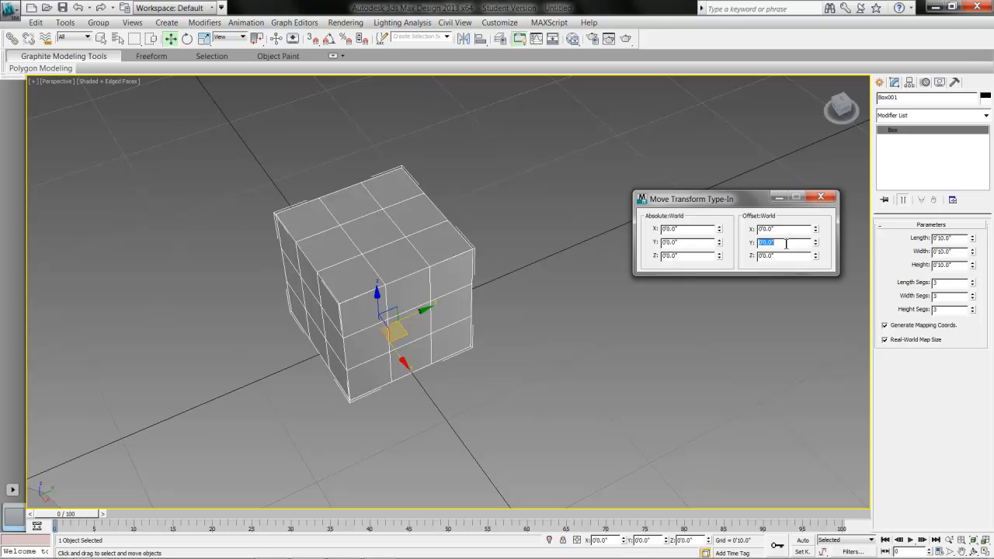
{"action": "type", "text": "10"}
{"action": "key", "text": "Return"}
{"action": "middle_click_drag", "start_coordinate": [477, 282], "coordinate": [451, 295]}
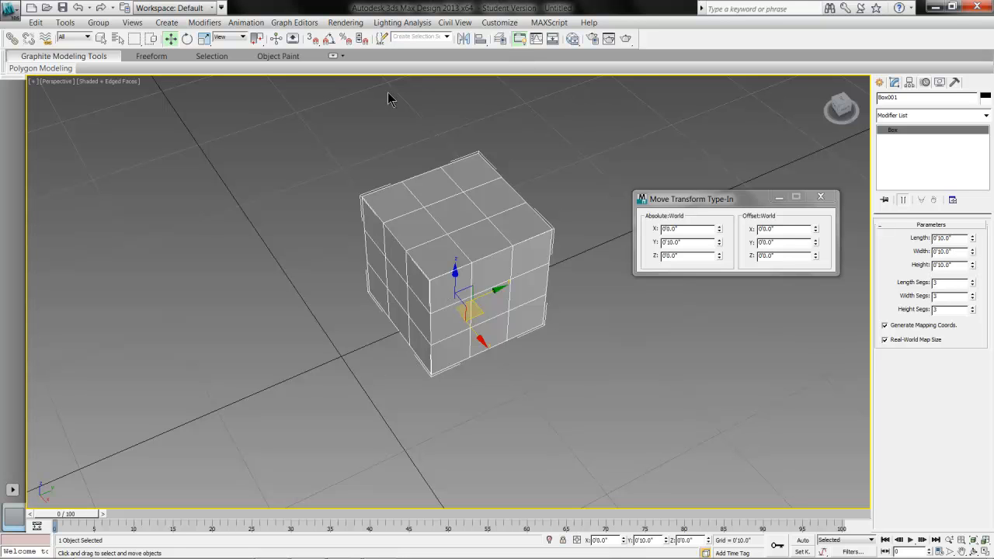
Rotate the box by an offset of 45 degrees about the world X axis
{"action": "middle_click_drag", "start_coordinate": [330, 72], "coordinate": [284, 179]}
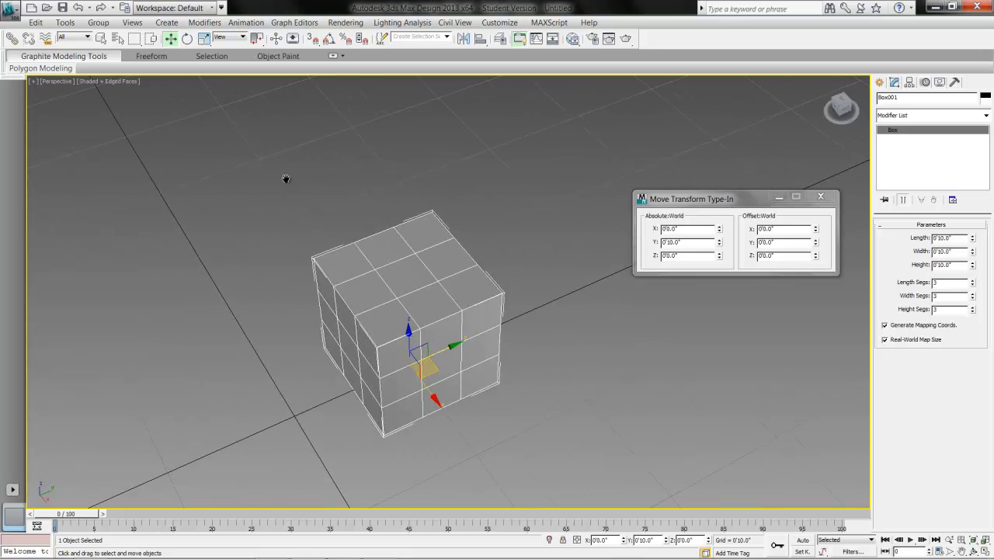
{"action": "left_click", "coordinate": [188, 40]}
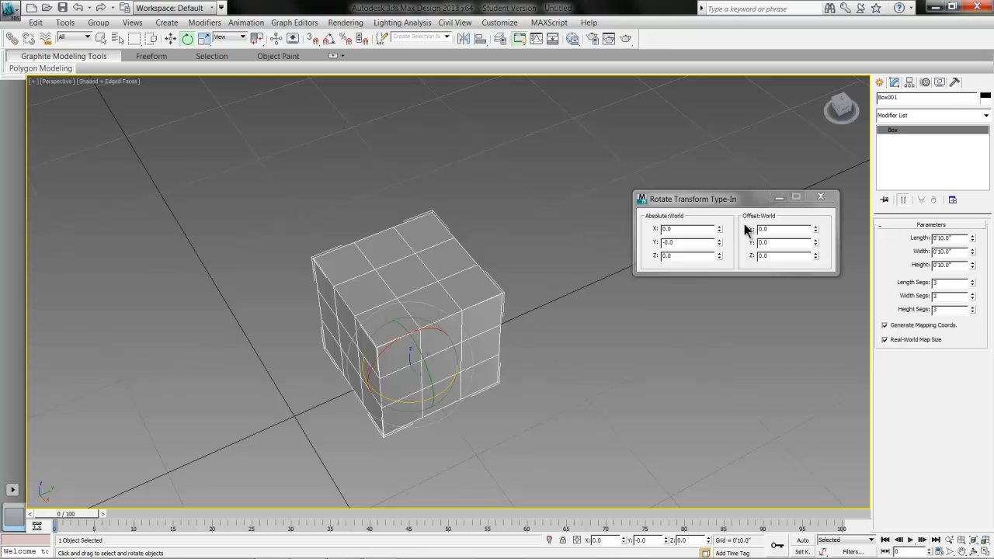
{"action": "left_click_drag", "start_coordinate": [723, 201], "coordinate": [708, 172]}
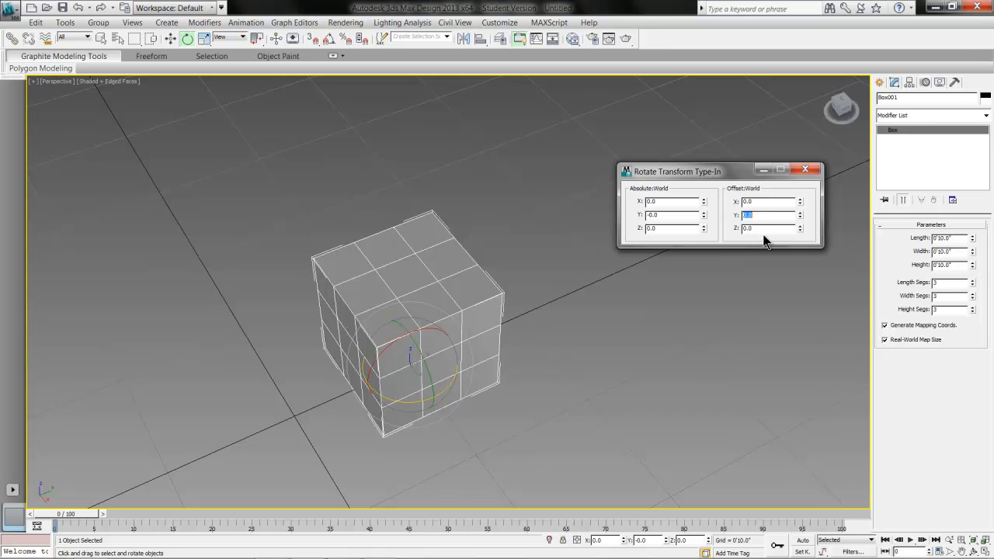
{"action": "left_click", "coordinate": [763, 202]}
{"action": "type", "text": "45"}
{"action": "key", "text": "Return"}
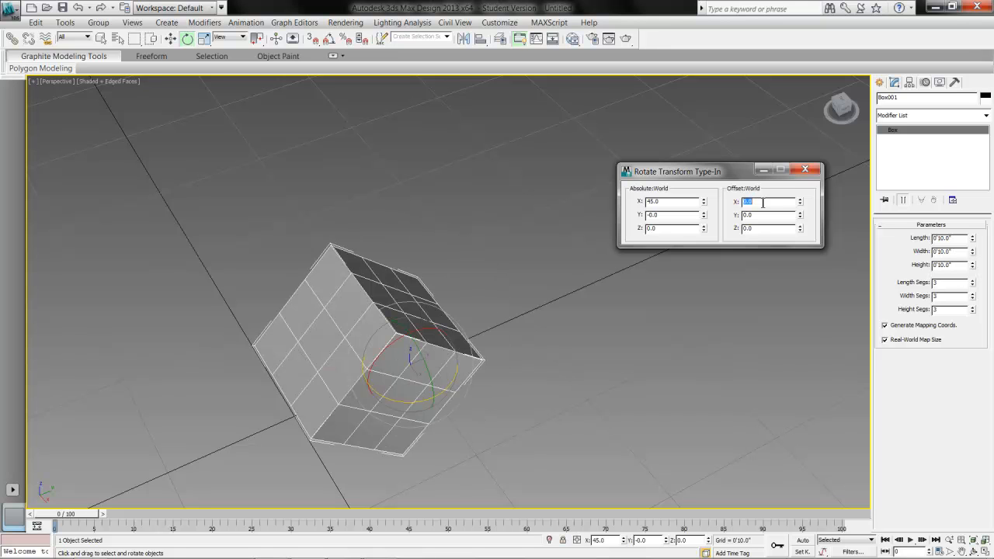
Rotate the box freely to about -40° in X, 29° in Y and 56° in Z
{"action": "left_click_drag", "start_coordinate": [673, 173], "coordinate": [653, 132]}
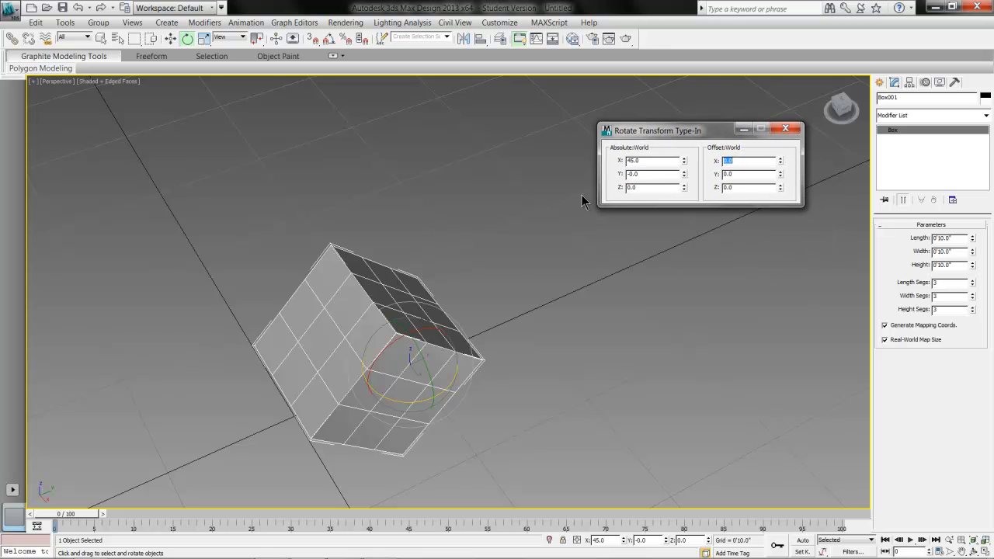
{"action": "mouse_move", "coordinate": [470, 337]}
{"action": "middle_mouse_down"}
{"action": "mouse_move", "coordinate": [468, 313]}
{"action": "mouse_move", "coordinate": [492, 268]}
{"action": "mouse_move", "coordinate": [475, 322]}
{"action": "middle_mouse_up"}
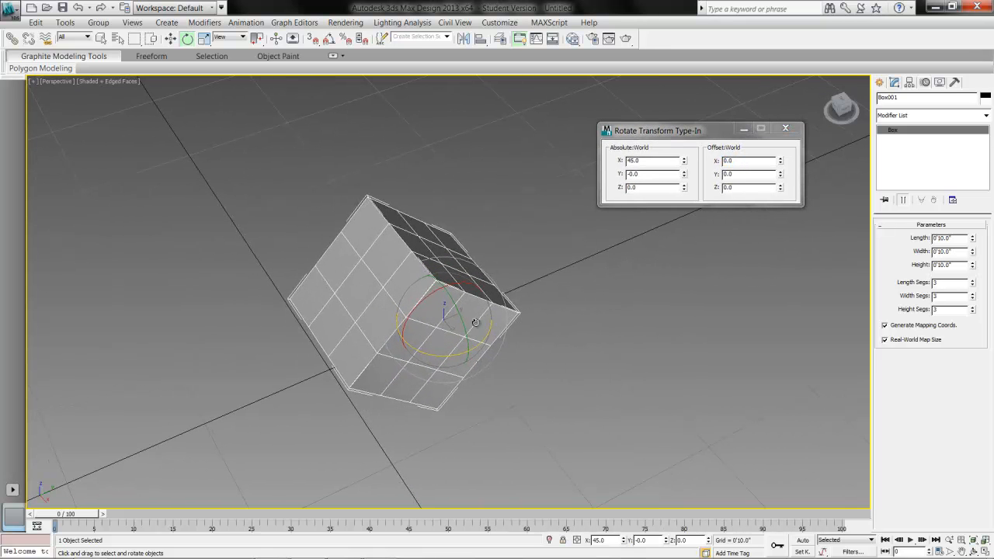
{"action": "left_click_drag", "start_coordinate": [441, 312], "coordinate": [495, 273]}
{"action": "middle_click_drag", "start_coordinate": [502, 269], "coordinate": [423, 281]}
{"action": "scroll", "coordinate": [381, 301], "scroll_direction": "up", "scroll_amount": 4}
{"action": "middle_click_drag", "start_coordinate": [365, 308], "coordinate": [311, 312], "text": "alt"}
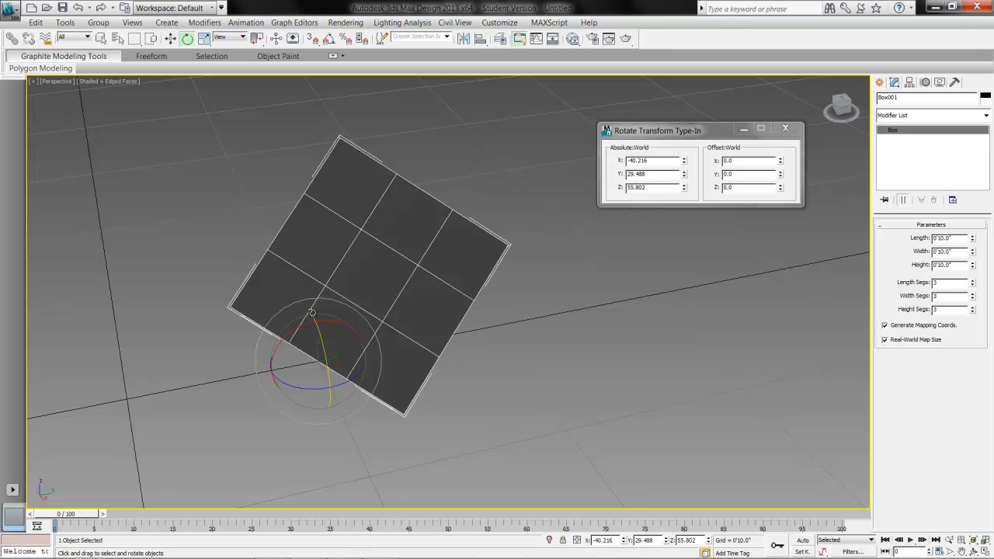
Reset the box's absolute world rotation to 0 on the X, Y and Z axes
{"action": "left_click_drag", "start_coordinate": [651, 135], "coordinate": [668, 164]}
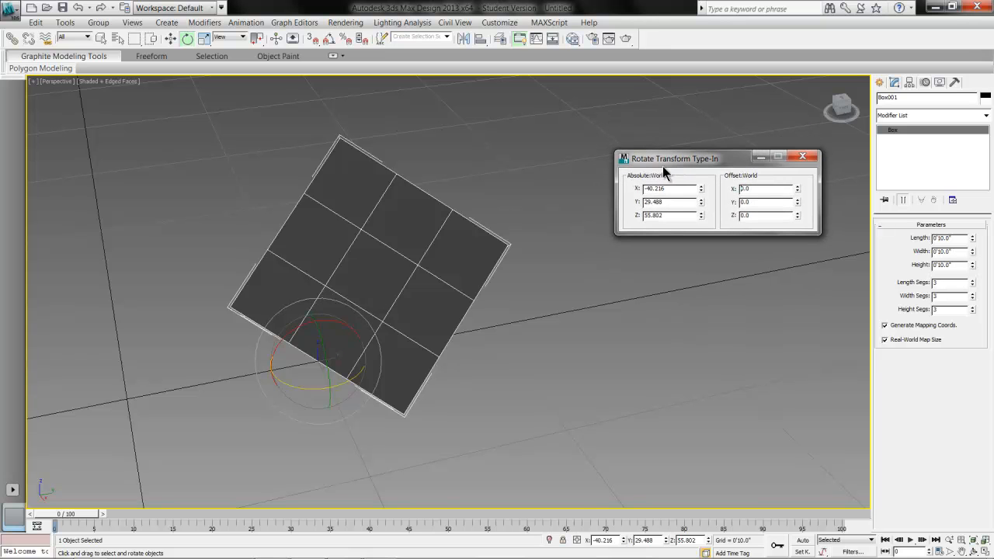
{"action": "right_click", "coordinate": [702, 191]}
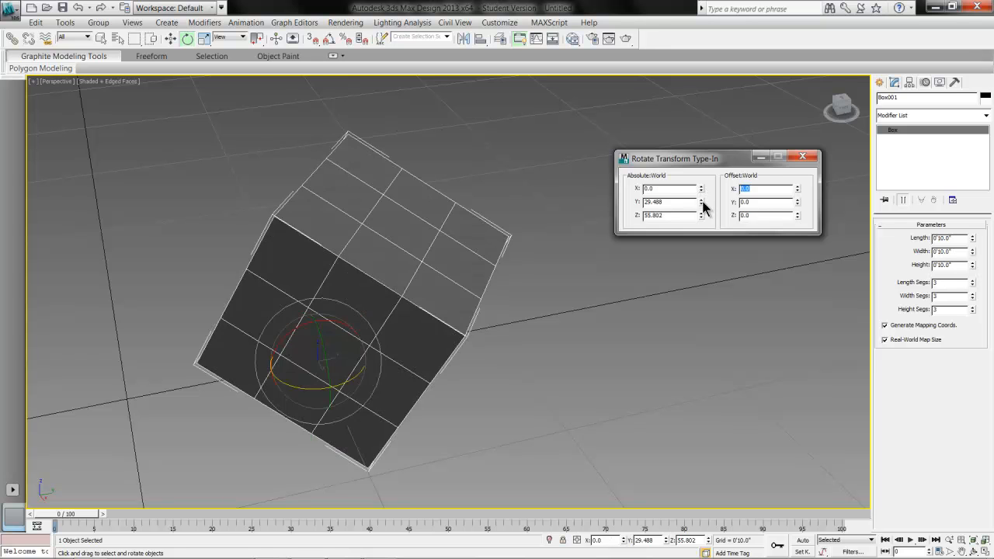
{"action": "right_click", "coordinate": [701, 204]}
{"action": "right_click", "coordinate": [701, 217]}
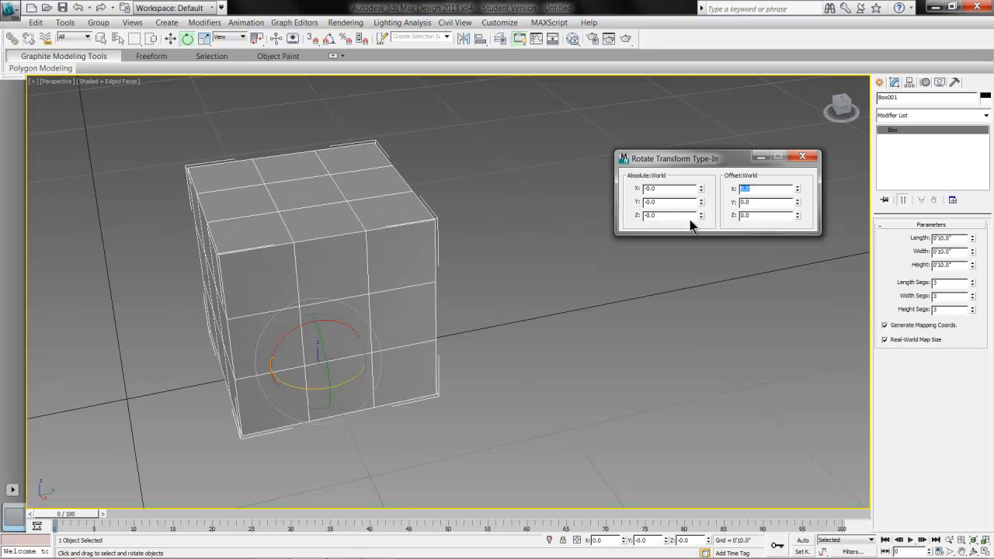
Move the sphere to the world origin by resetting its absolute X and Y positions to 0
{"action": "middle_click_drag", "start_coordinate": [554, 245], "coordinate": [560, 290]}
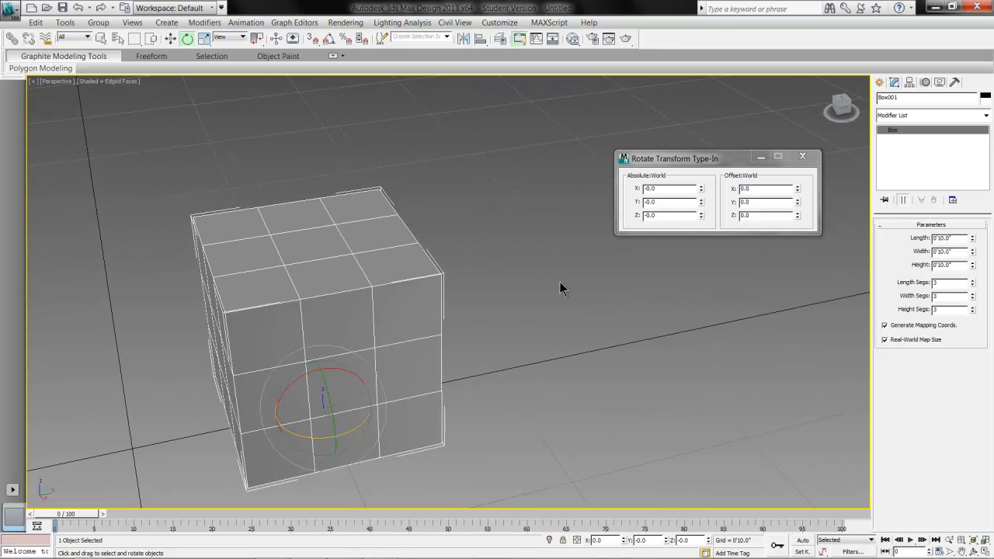
{"action": "scroll", "coordinate": [434, 325], "scroll_direction": "down", "scroll_amount": 3}
{"action": "scroll", "coordinate": [559, 313], "scroll_direction": "down", "scroll_amount": 3}
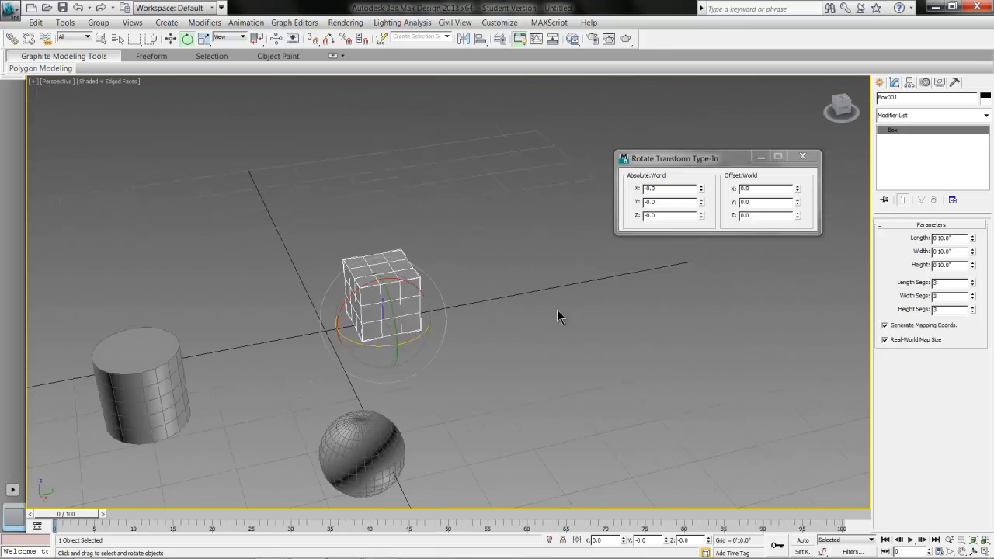
{"action": "scroll", "coordinate": [512, 362], "scroll_direction": "up", "scroll_amount": 3}
{"action": "middle_click_drag", "start_coordinate": [521, 351], "coordinate": [475, 285]}
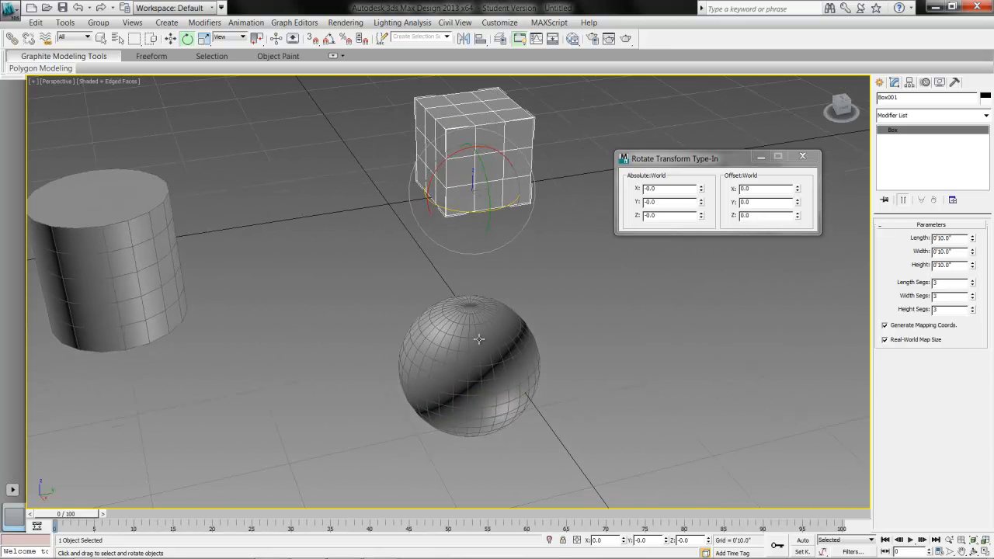
{"action": "left_click", "coordinate": [477, 308]}
{"action": "middle_click_drag", "start_coordinate": [543, 223], "coordinate": [474, 235]}
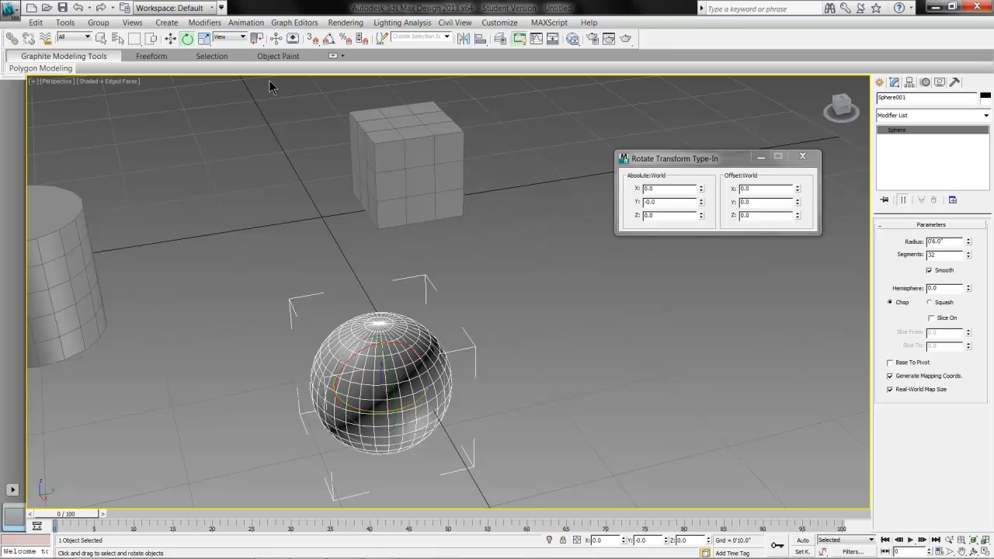
{"action": "left_click", "coordinate": [173, 37]}
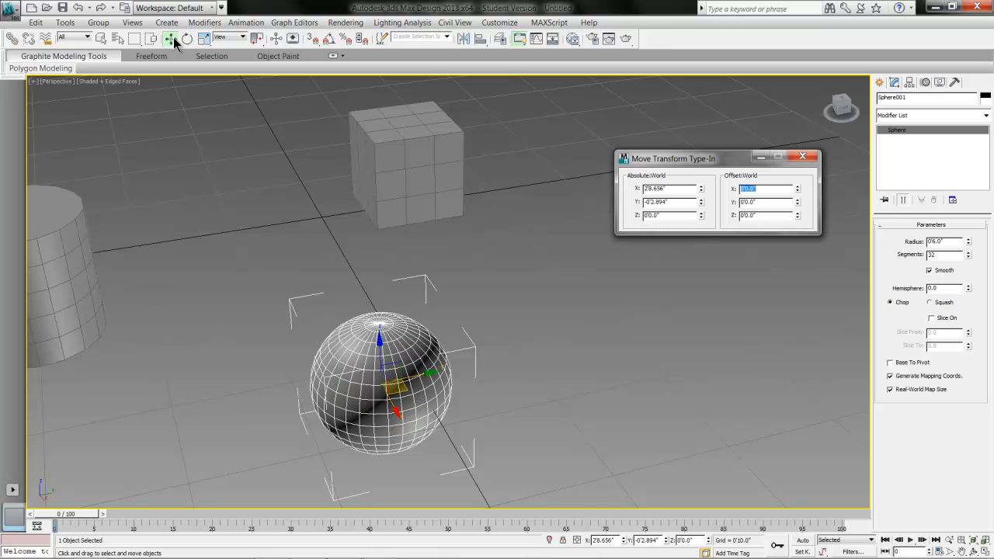
{"action": "right_click", "coordinate": [701, 188]}
{"action": "right_click", "coordinate": [701, 202]}
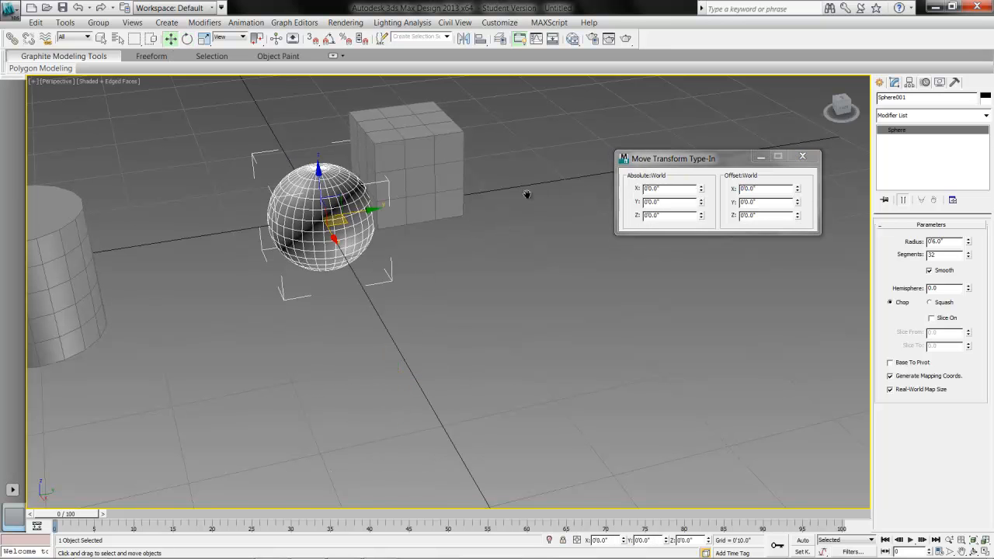
Delete the box and the cylinder, and select the sphere
{"action": "middle_click_drag", "start_coordinate": [528, 195], "coordinate": [566, 257]}
{"action": "scroll", "coordinate": [449, 226], "scroll_direction": "down", "scroll_amount": 3}
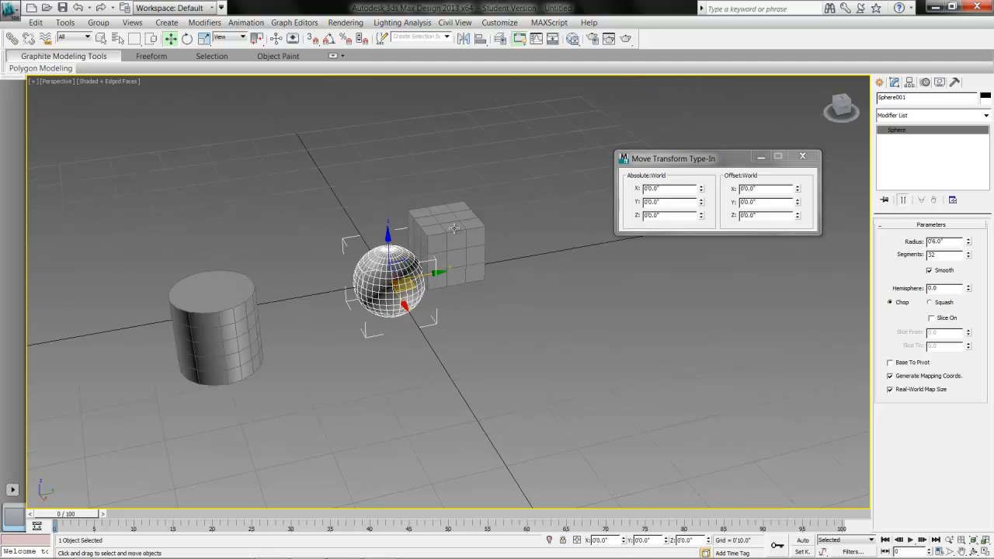
{"action": "left_click", "coordinate": [451, 226]}
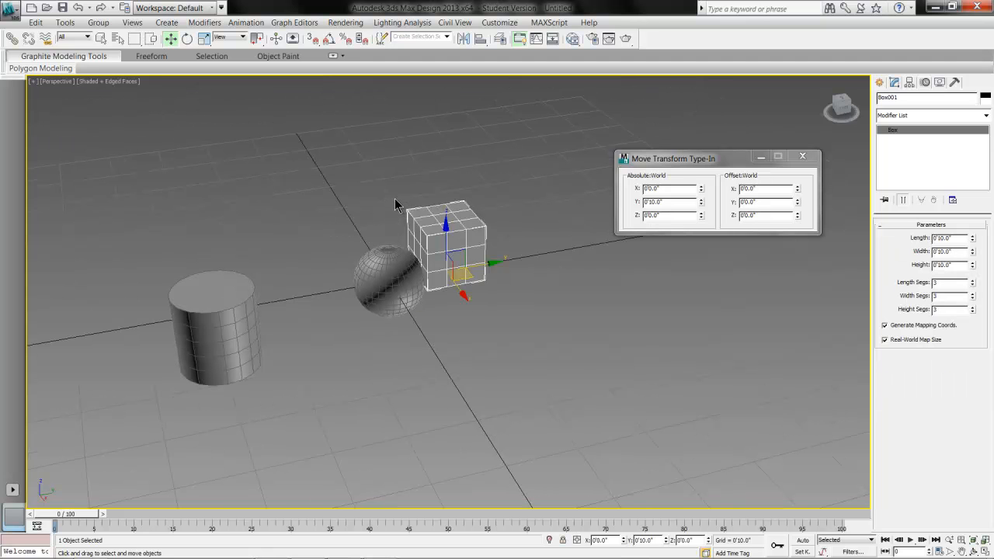
{"action": "key", "text": "Delete"}
{"action": "key", "text": "Delete"}
{"action": "left_click", "coordinate": [388, 284]}
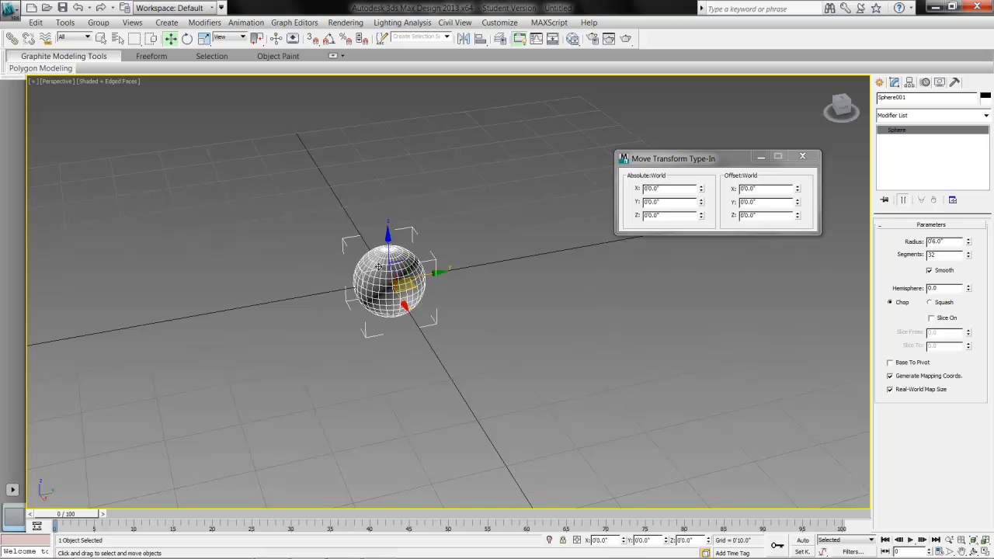
Set the sphere's number of segments to 16
{"action": "scroll", "coordinate": [373, 276], "scroll_direction": "up", "scroll_amount": 5}
{"action": "scroll", "coordinate": [340, 247], "scroll_direction": "up", "scroll_amount": 5}
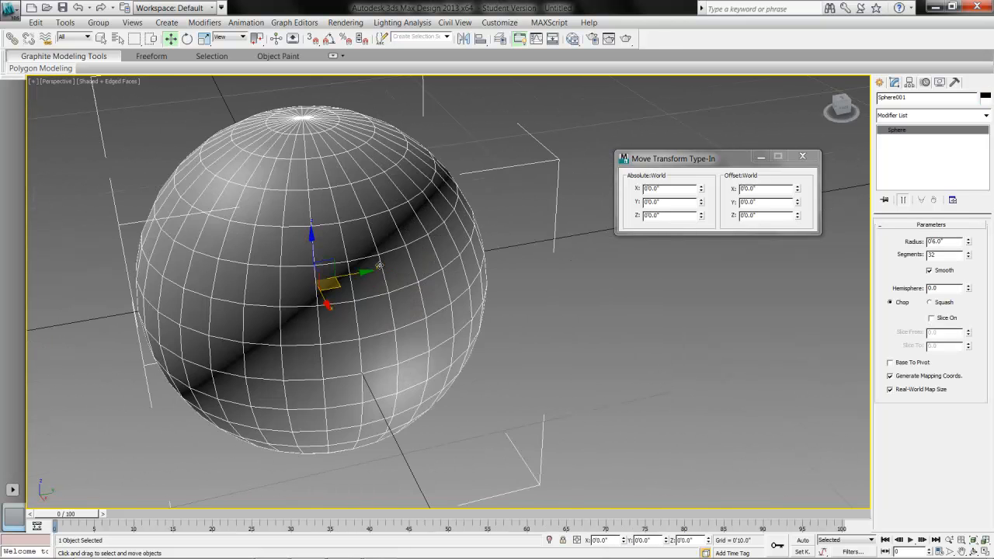
{"action": "scroll", "coordinate": [674, 254], "scroll_direction": "down", "scroll_amount": 3}
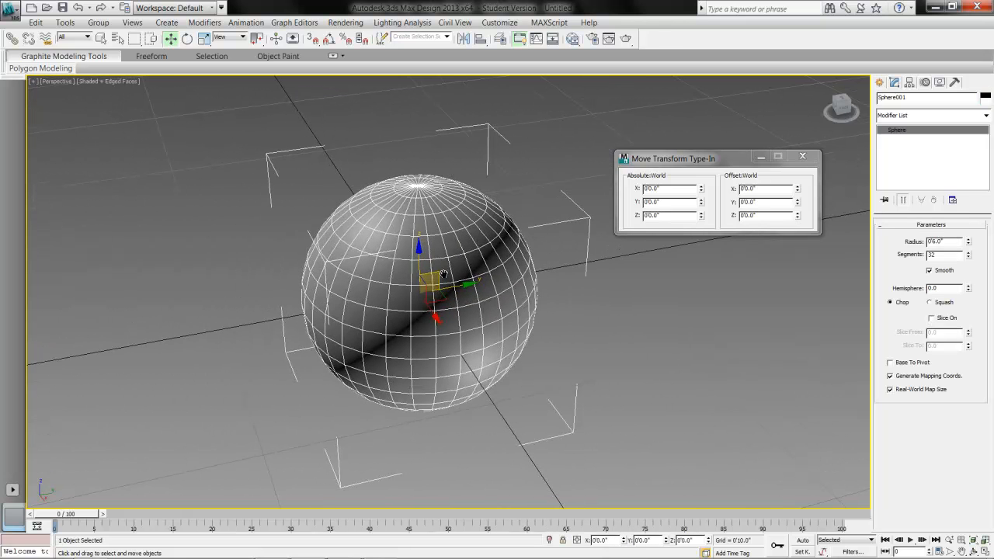
{"action": "double_click", "coordinate": [941, 255]}
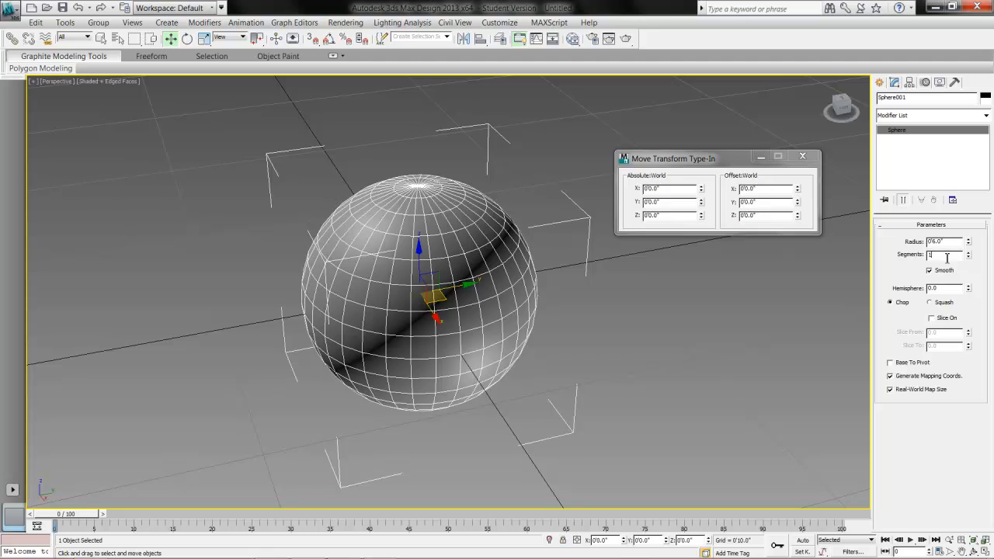
{"action": "key", "text": "Return"}
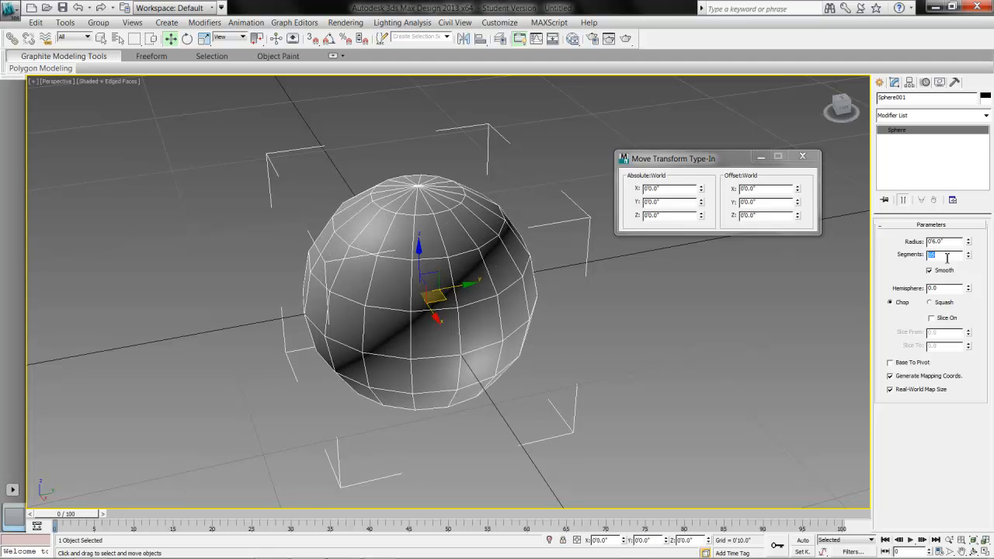
Add an Edit Poly modifier to the sphere
{"action": "middle_click_drag", "start_coordinate": [579, 264], "coordinate": [535, 262]}
{"action": "key", "text": "shift+z"}
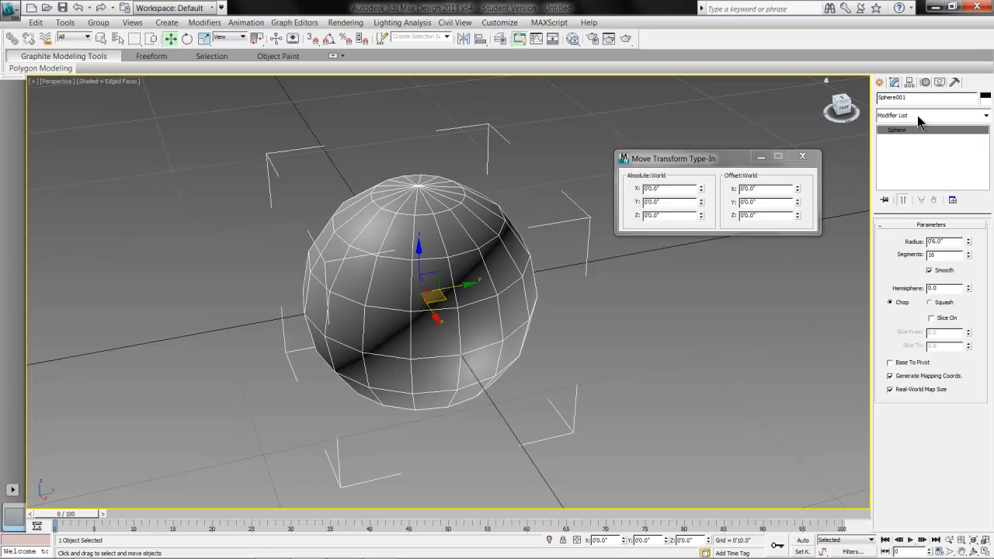
{"action": "left_click", "coordinate": [917, 115]}
{"action": "scroll", "coordinate": [932, 248], "scroll_direction": "down", "scroll_amount": 6}
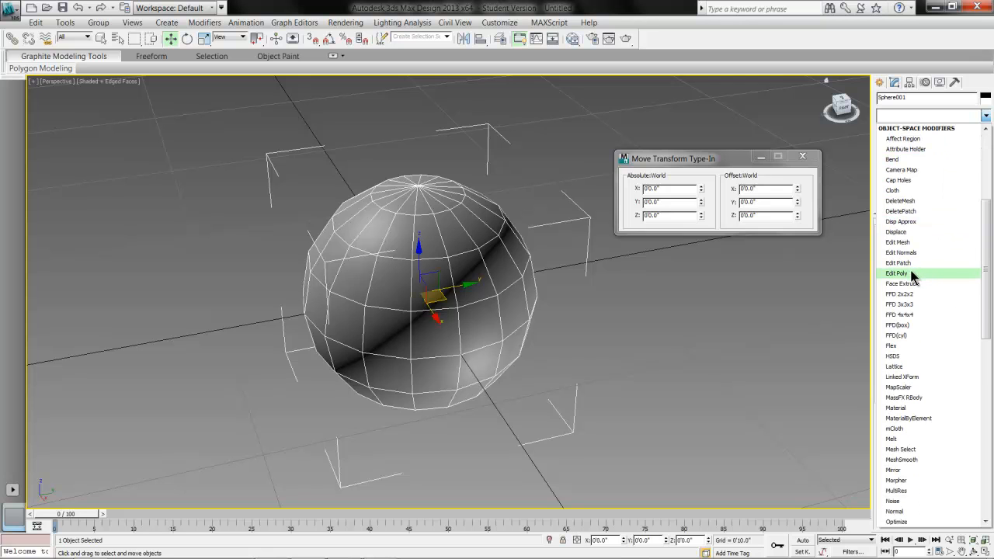
{"action": "left_click", "coordinate": [912, 274]}
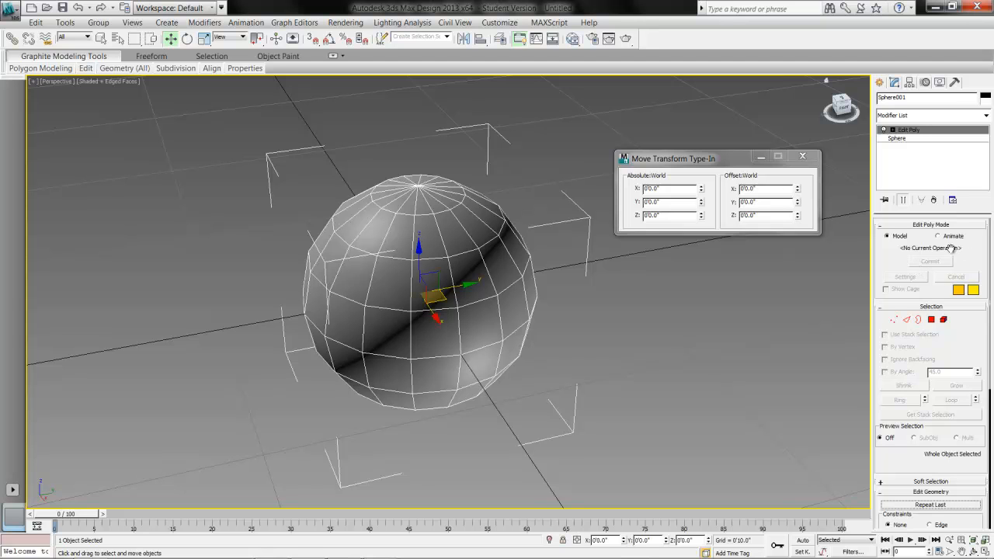
Enable vertex editing, select a front vertex and then the sphere's top vertex, and try moving the top one freely
{"action": "left_click", "coordinate": [893, 320]}
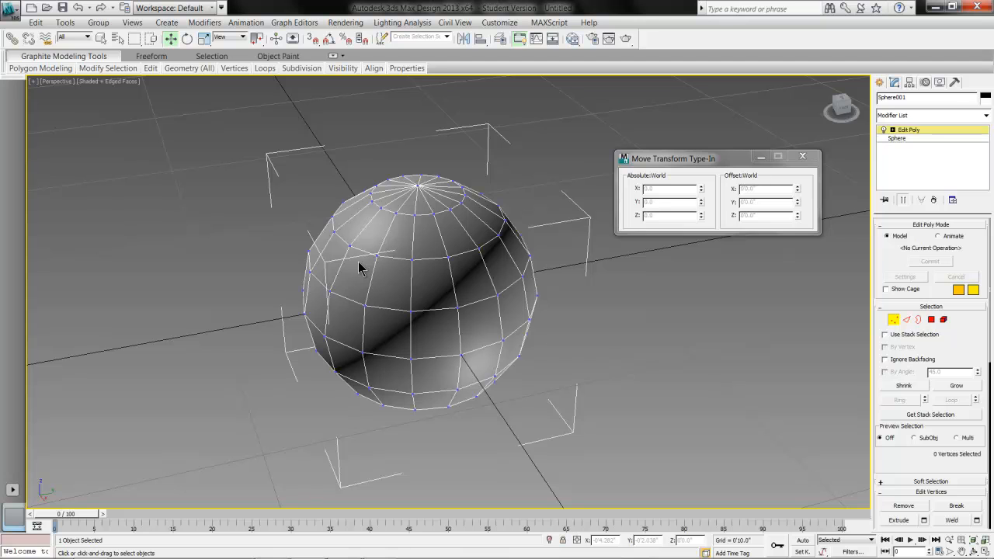
{"action": "left_click", "coordinate": [413, 258]}
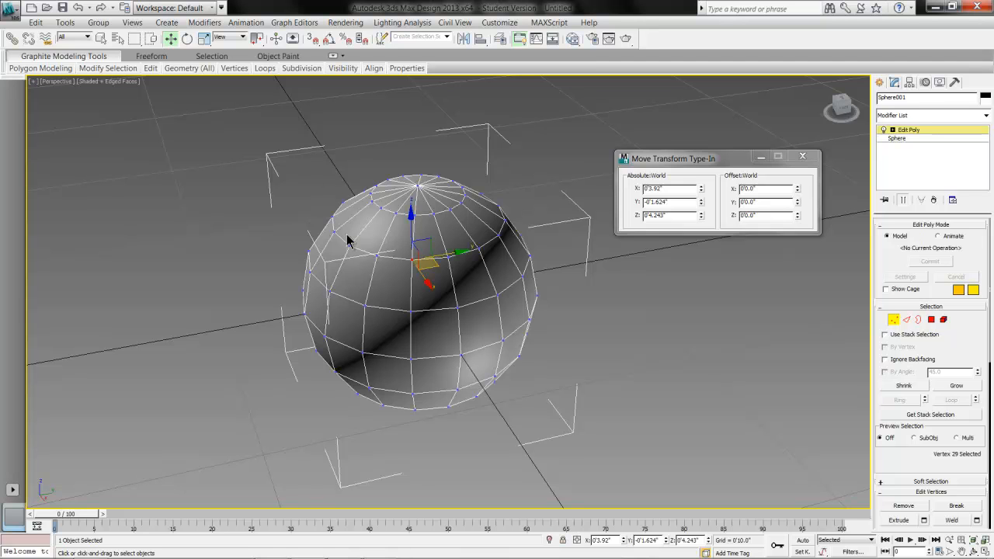
{"action": "left_click", "coordinate": [417, 185]}
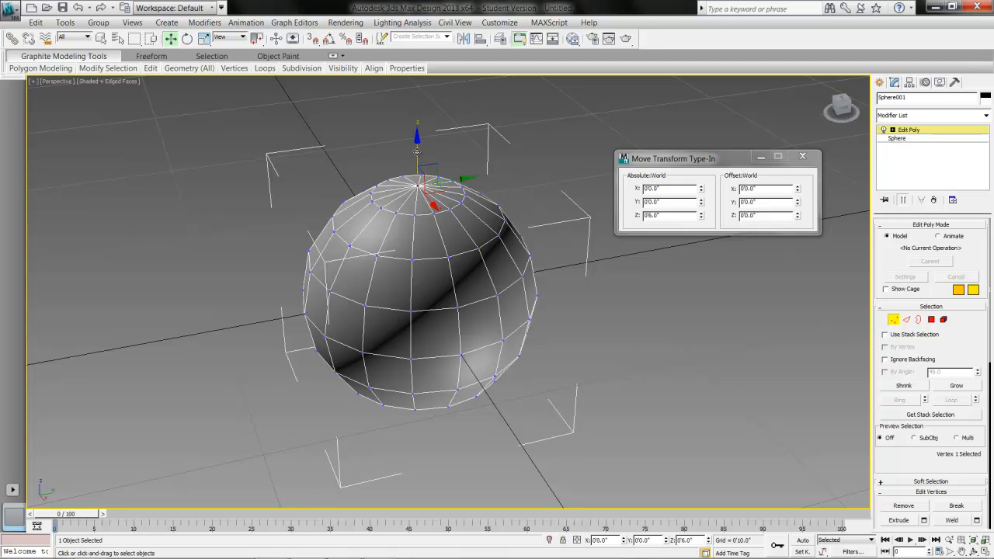
{"action": "mouse_move", "coordinate": [417, 150]}
{"action": "left_mouse_down"}
{"action": "mouse_move", "coordinate": [418, 91]}
{"action": "mouse_move", "coordinate": [423, 153]}
{"action": "left_mouse_up"}
{"action": "left_click_drag", "start_coordinate": [434, 189], "coordinate": [438, 167]}
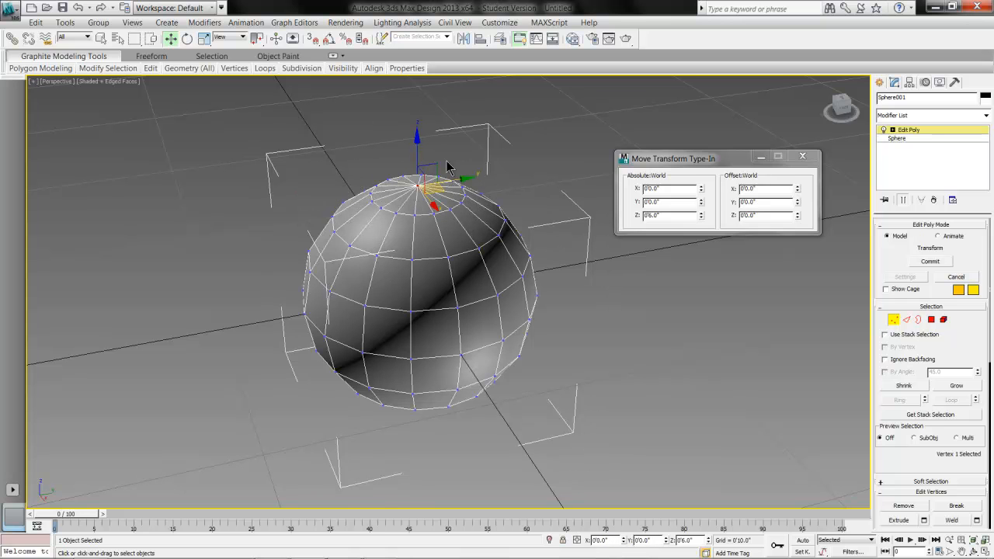
Reposition the Move Transform Type-In window and try shifting the top vertex through its Z offset
{"action": "left_click", "coordinate": [708, 160]}
{"action": "left_click_drag", "start_coordinate": [708, 159], "coordinate": [658, 157]}
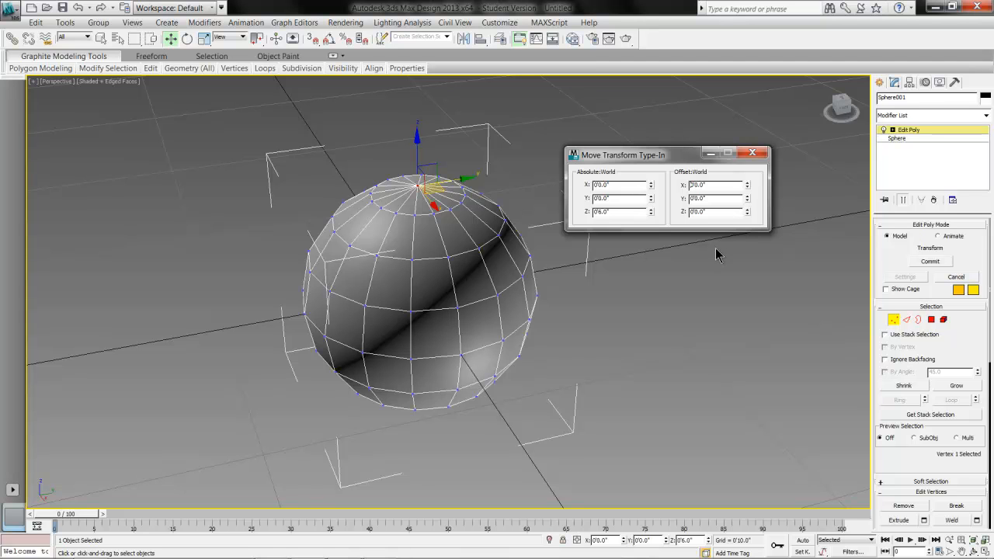
{"action": "double_click", "coordinate": [715, 213]}
{"action": "left_click_drag", "start_coordinate": [747, 211], "coordinate": [749, 160]}
{"action": "right_click", "coordinate": [749, 160]}
Switch to edge editing, select single edges on the sphere, try moving an upper and a front edge, and clear the selection
{"action": "left_click", "coordinate": [906, 320]}
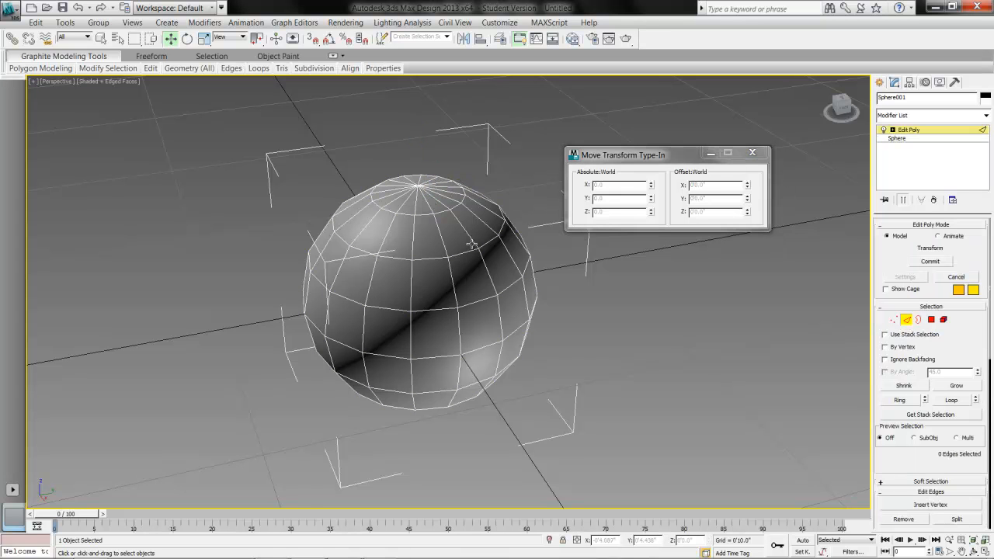
{"action": "left_click", "coordinate": [440, 233]}
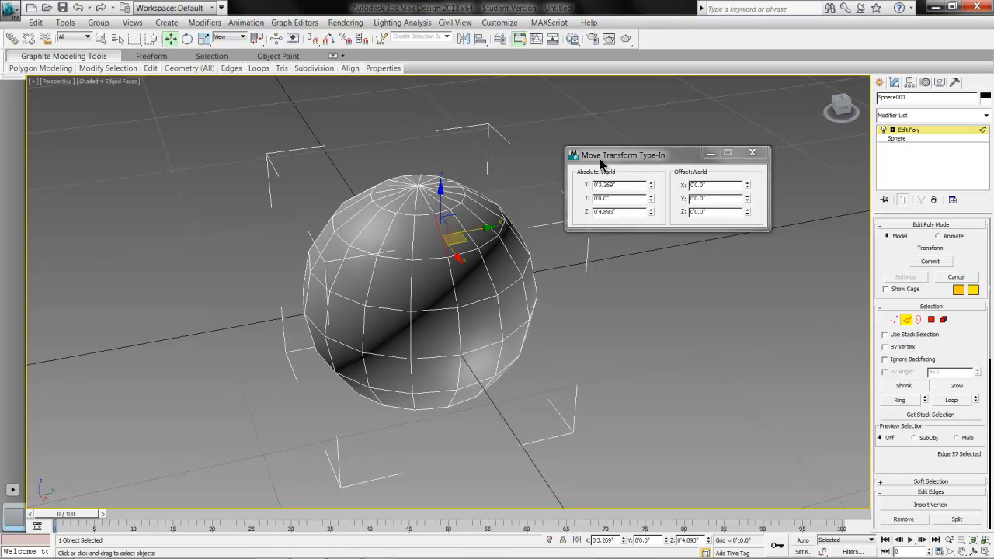
{"action": "left_click", "coordinate": [417, 204]}
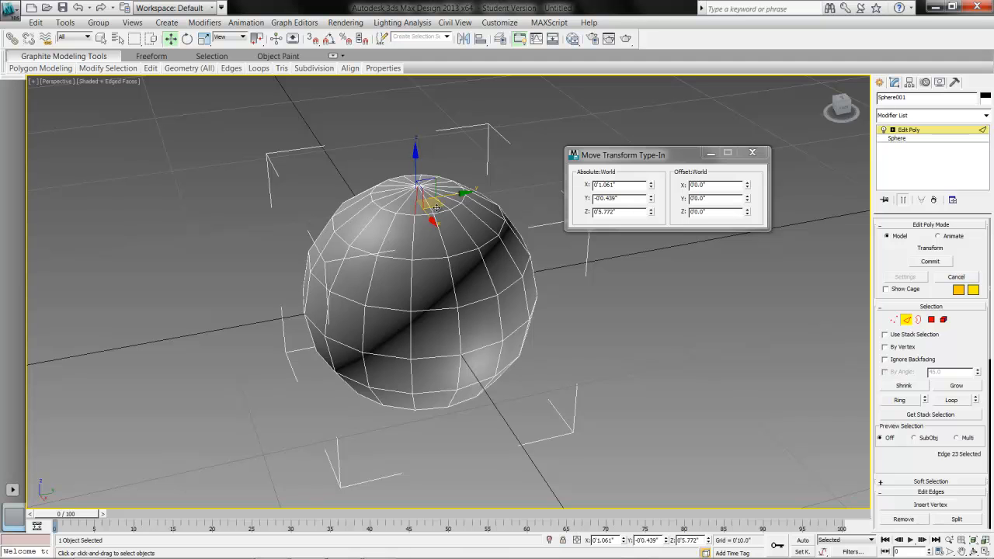
{"action": "left_click_drag", "start_coordinate": [426, 172], "coordinate": [413, 116]}
{"action": "right_click", "coordinate": [413, 115]}
{"action": "left_click", "coordinate": [412, 336]}
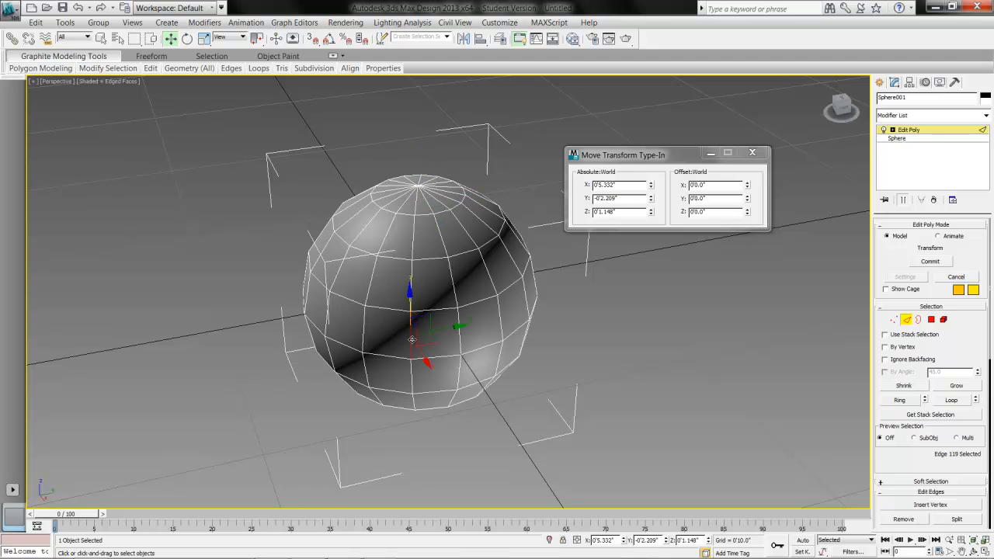
{"action": "mouse_move", "coordinate": [432, 342]}
{"action": "left_mouse_down"}
{"action": "mouse_move", "coordinate": [422, 465]}
{"action": "mouse_move", "coordinate": [425, 351]}
{"action": "left_mouse_up"}
{"action": "middle_click_drag", "start_coordinate": [345, 332], "coordinate": [414, 311], "text": "alt"}
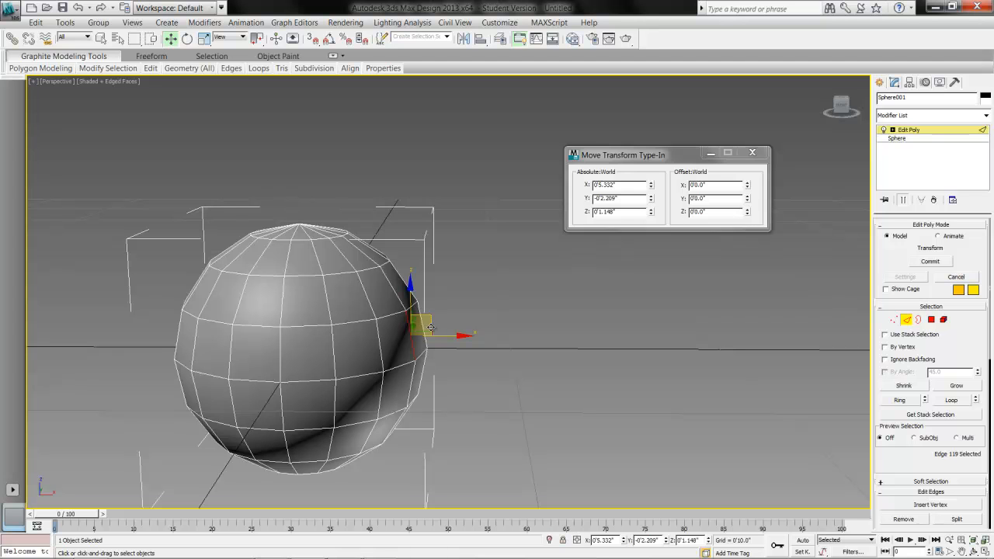
{"action": "left_click", "coordinate": [483, 339]}
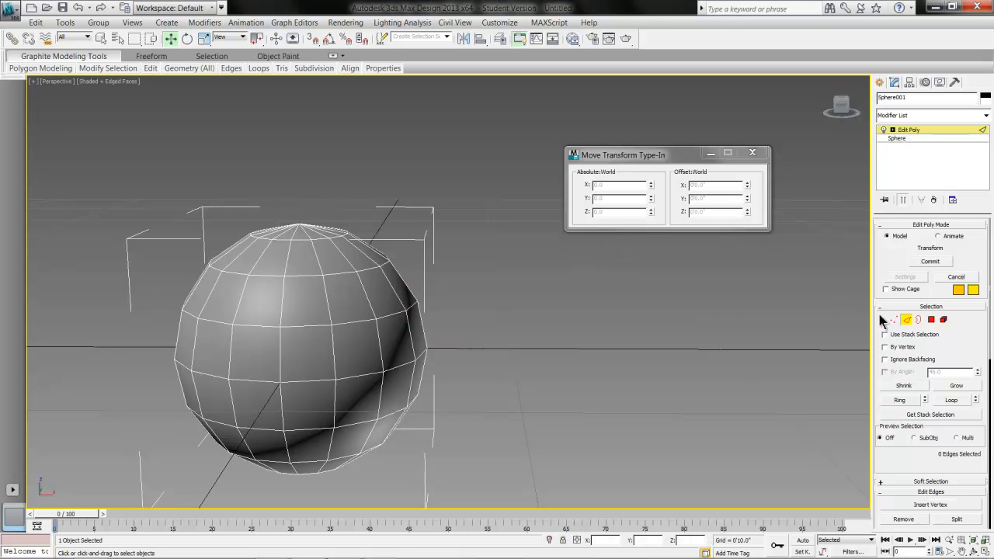
Try border editing on the closed sphere, and in polygon editing delete one polygon from its upper front
{"action": "left_click", "coordinate": [919, 320]}
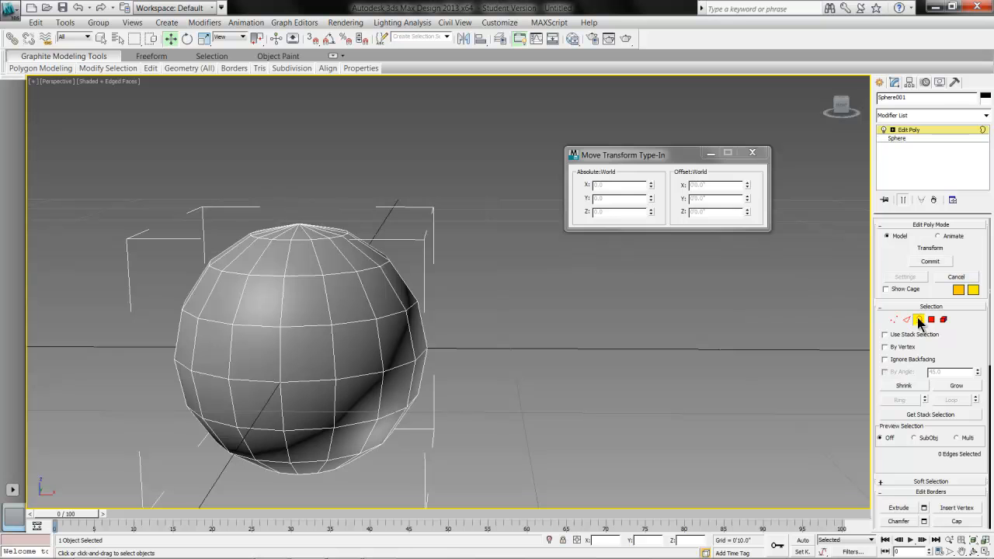
{"action": "middle_click_drag", "start_coordinate": [502, 304], "coordinate": [474, 335], "text": "alt"}
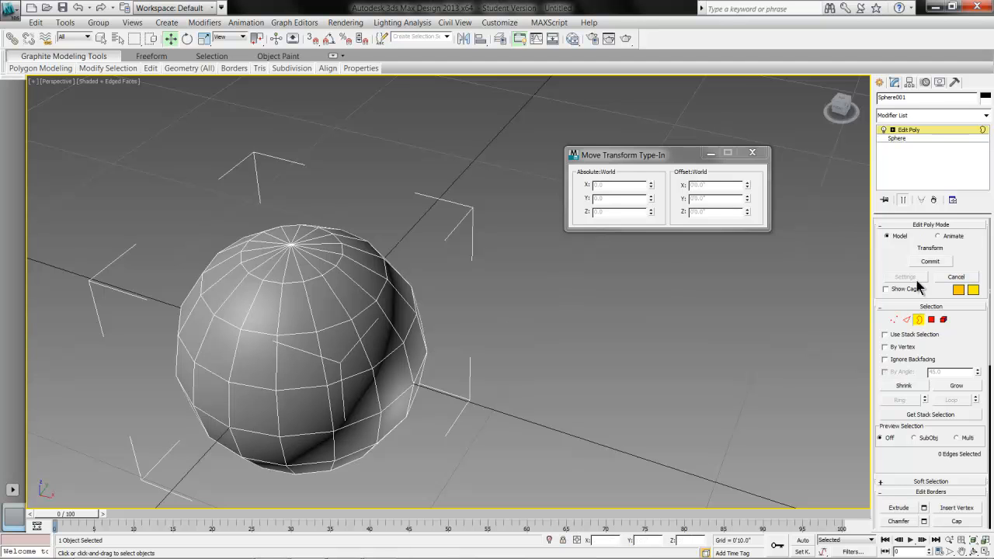
{"action": "left_click", "coordinate": [931, 320]}
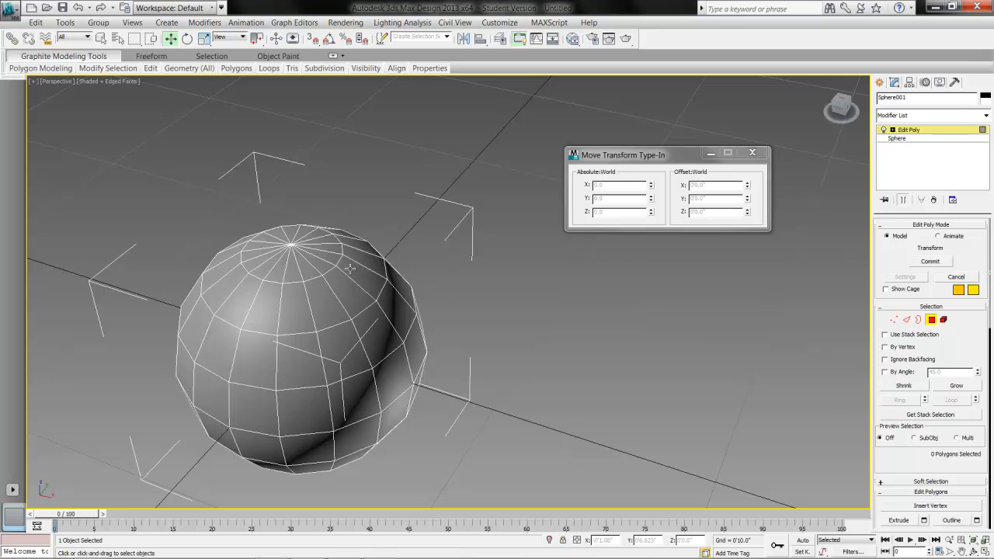
{"action": "left_click", "coordinate": [324, 300]}
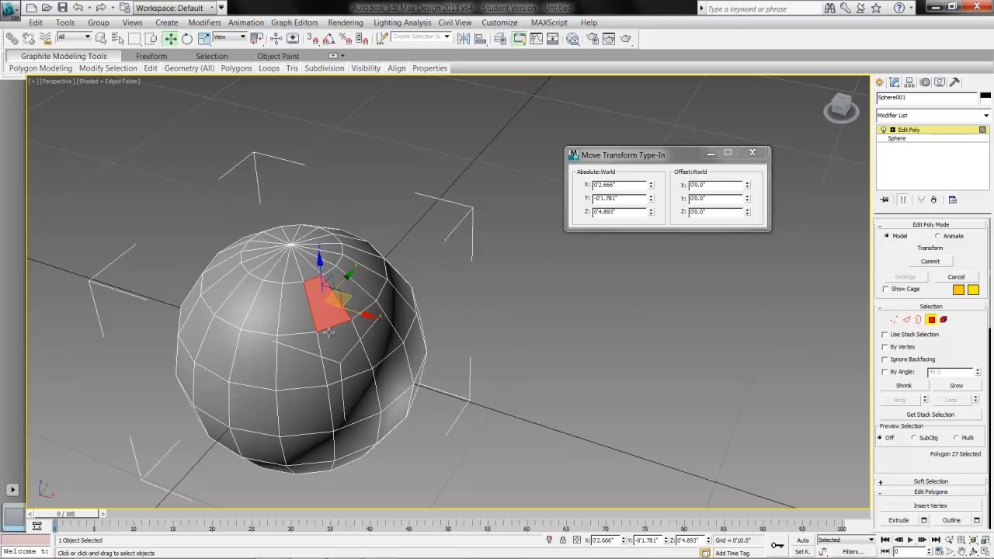
{"action": "key", "text": "Delete"}
Switch to border editing, select the open border around the hole and examine it up close
{"action": "left_click", "coordinate": [920, 321]}
{"action": "left_click", "coordinate": [335, 295]}
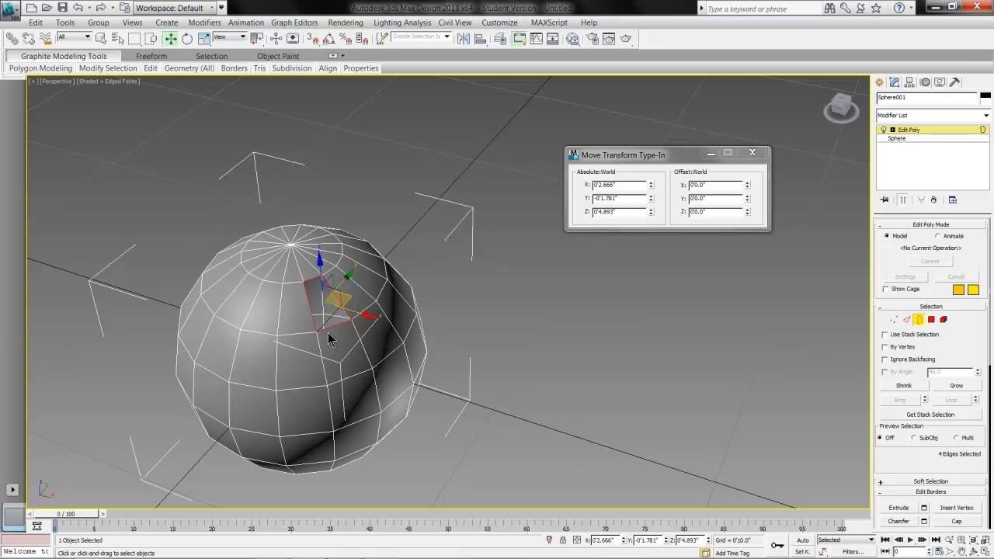
{"action": "mouse_move", "coordinate": [280, 372]}
{"action": "middle_mouse_down", "text": "alt"}
{"action": "mouse_move", "coordinate": [257, 328]}
{"action": "mouse_move", "coordinate": [268, 368]}
{"action": "middle_mouse_up", "text": "alt"}
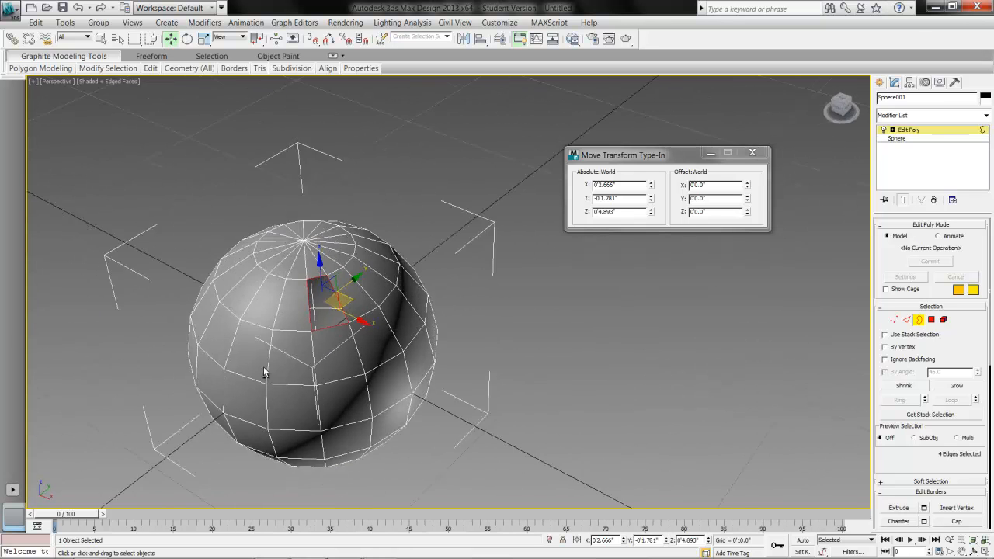
{"action": "scroll", "coordinate": [300, 324], "scroll_direction": "up", "scroll_amount": 4}
{"action": "middle_click_drag", "start_coordinate": [337, 288], "coordinate": [588, 283]}
{"action": "middle_click_drag", "start_coordinate": [523, 331], "coordinate": [447, 328], "text": "alt"}
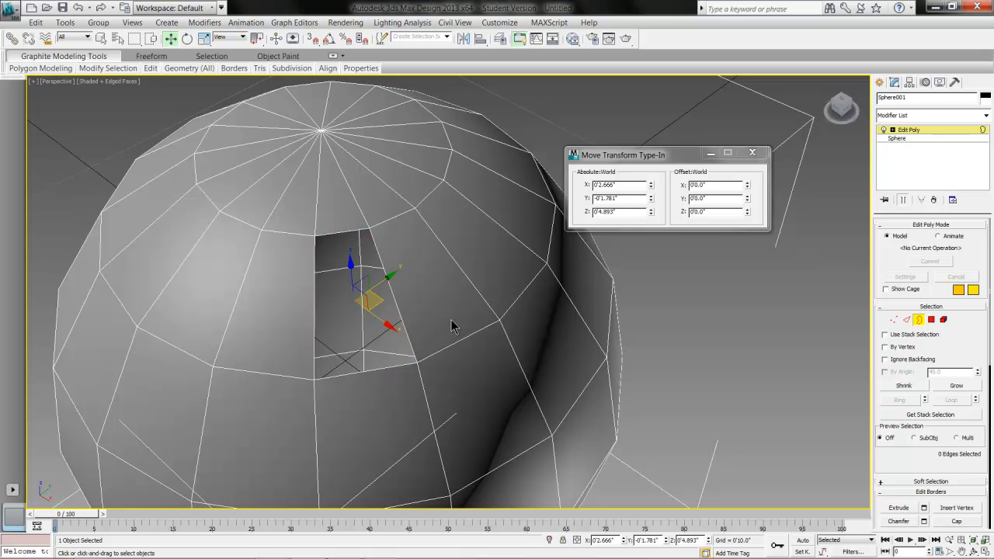
Undo the polygon deletion to restore the closed sphere
{"action": "key", "text": "alt+p"}
{"action": "middle_click_drag", "start_coordinate": [554, 328], "coordinate": [551, 304], "text": "alt"}
{"action": "scroll", "coordinate": [550, 304], "scroll_direction": "down", "scroll_amount": 4}
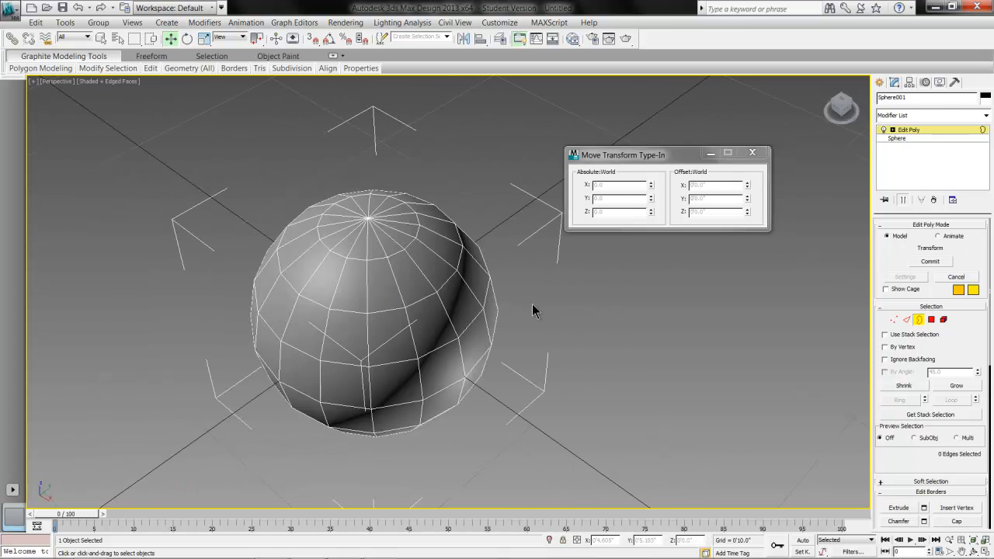
{"action": "scroll", "coordinate": [403, 305], "scroll_direction": "up", "scroll_amount": 2}
{"action": "middle_click_drag", "start_coordinate": [403, 305], "coordinate": [468, 290]}
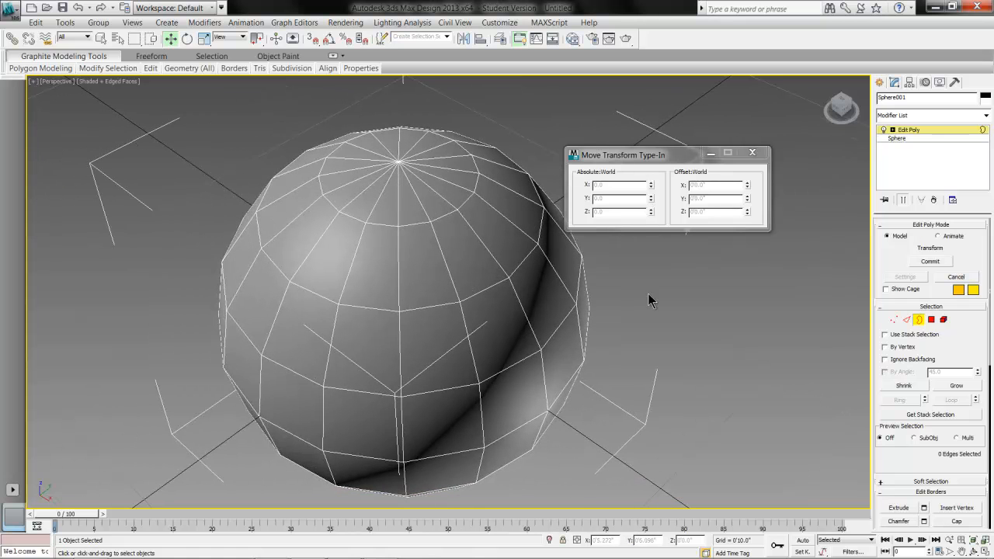
Switch to polygon editing and examine the sphere from above, from the front and at an angle
{"action": "left_click", "coordinate": [931, 320]}
{"action": "left_click", "coordinate": [593, 349]}
{"action": "scroll", "coordinate": [590, 349], "scroll_direction": "down", "scroll_amount": 3}
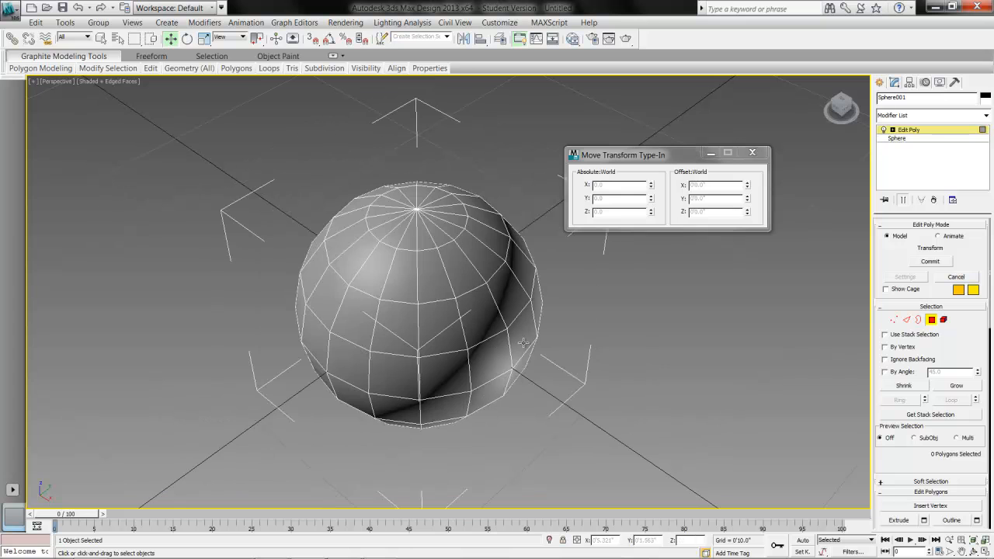
{"action": "scroll", "coordinate": [463, 320], "scroll_direction": "down", "scroll_amount": 1}
{"action": "middle_click_drag", "start_coordinate": [462, 320], "coordinate": [507, 367], "text": "alt"}
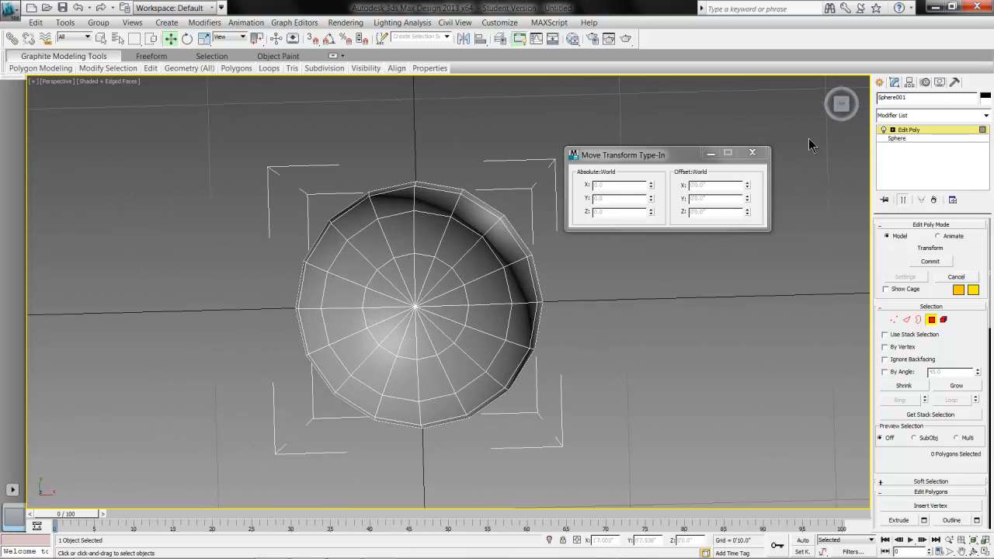
{"action": "middle_click_drag", "start_coordinate": [497, 277], "coordinate": [514, 357], "text": "alt"}
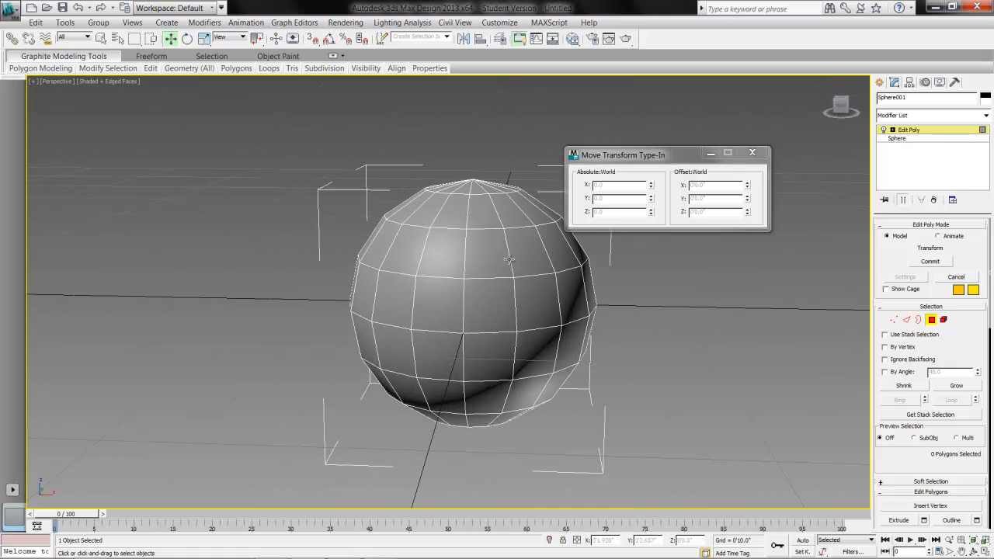
{"action": "left_click", "coordinate": [837, 108]}
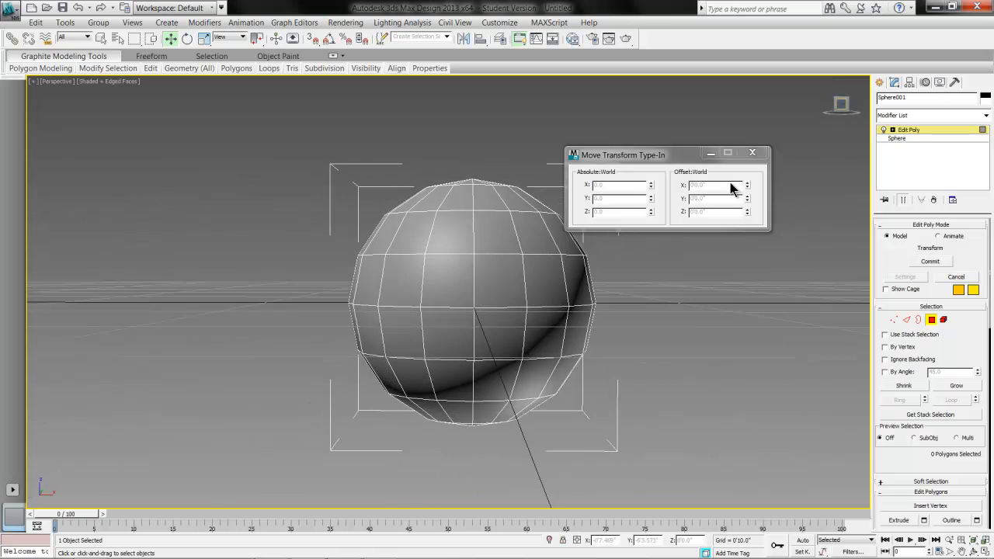
{"action": "middle_click_drag", "start_coordinate": [514, 257], "coordinate": [543, 293], "text": "alt"}
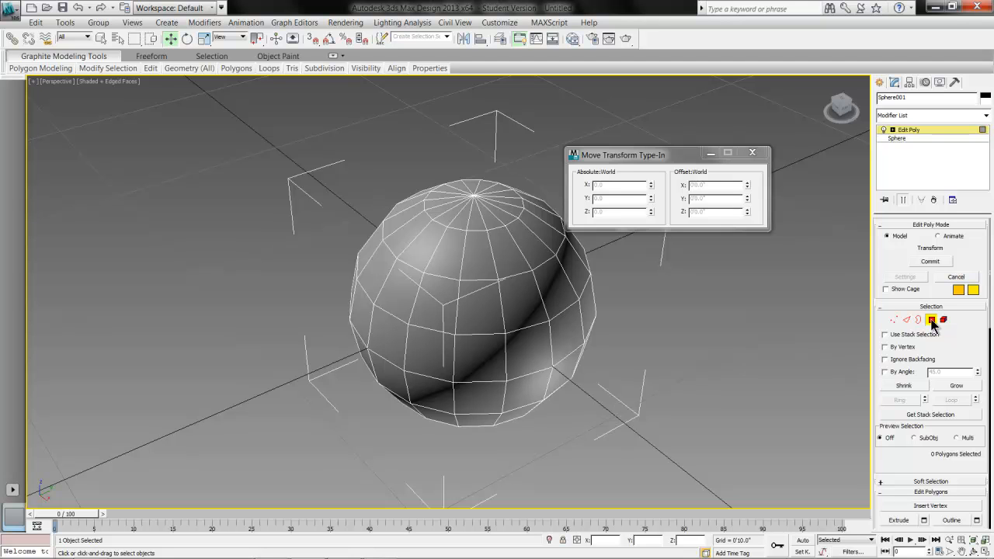
Select one polygon on the sphere's front, try a small move, and widen the command panel to two columns
{"action": "left_click", "coordinate": [479, 298]}
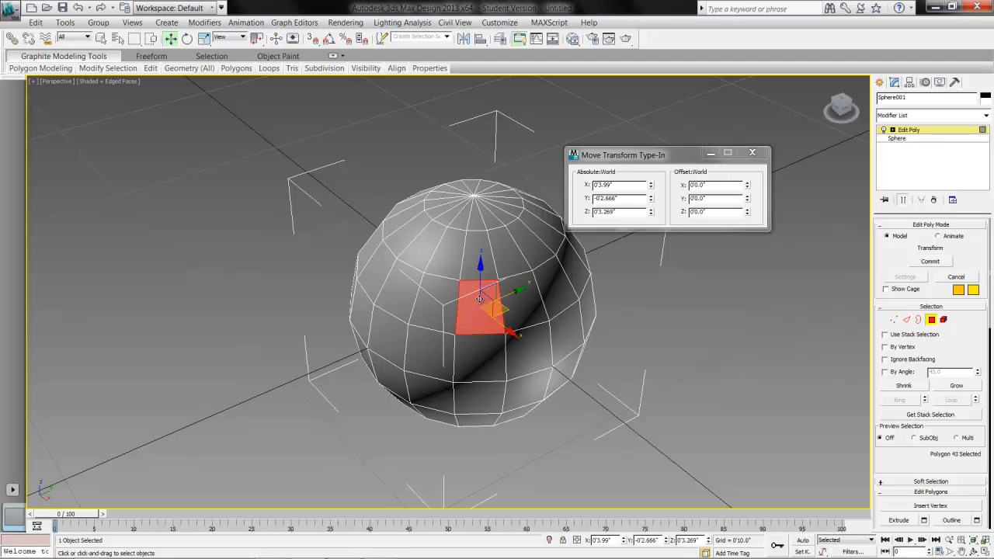
{"action": "mouse_move", "coordinate": [505, 309]}
{"action": "left_mouse_down"}
{"action": "mouse_move", "coordinate": [538, 328]}
{"action": "mouse_move", "coordinate": [518, 279]}
{"action": "mouse_move", "coordinate": [496, 293]}
{"action": "mouse_move", "coordinate": [483, 279]}
{"action": "mouse_move", "coordinate": [503, 302]}
{"action": "left_mouse_up"}
{"action": "middle_click_drag", "start_coordinate": [617, 340], "coordinate": [538, 309]}
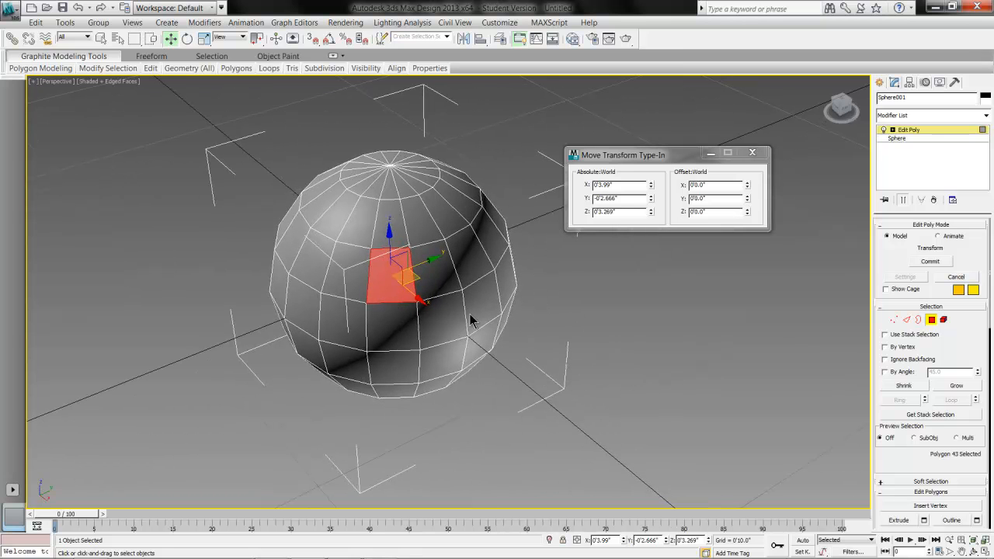
{"action": "left_click_drag", "start_coordinate": [875, 354], "coordinate": [831, 354]}
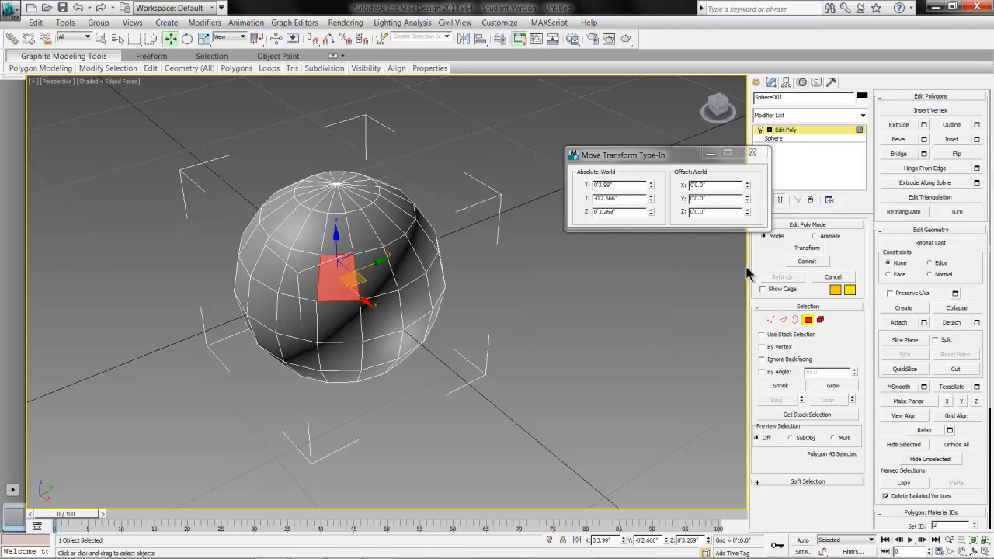
Preview an extrusion of the selected sphere polygon with its height set to about 0'10.489"
{"action": "left_click_drag", "start_coordinate": [746, 272], "coordinate": [826, 270]}
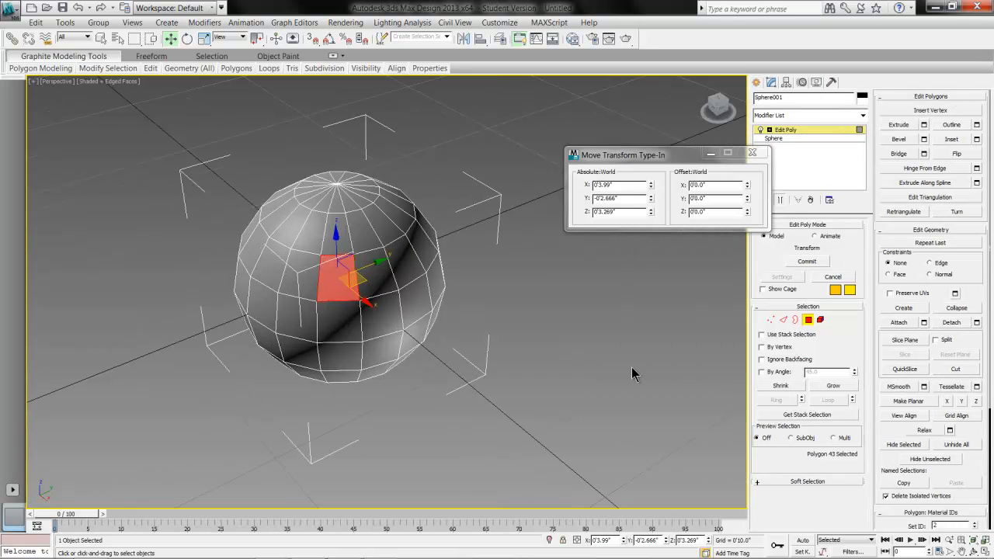
{"action": "left_click", "coordinate": [924, 125]}
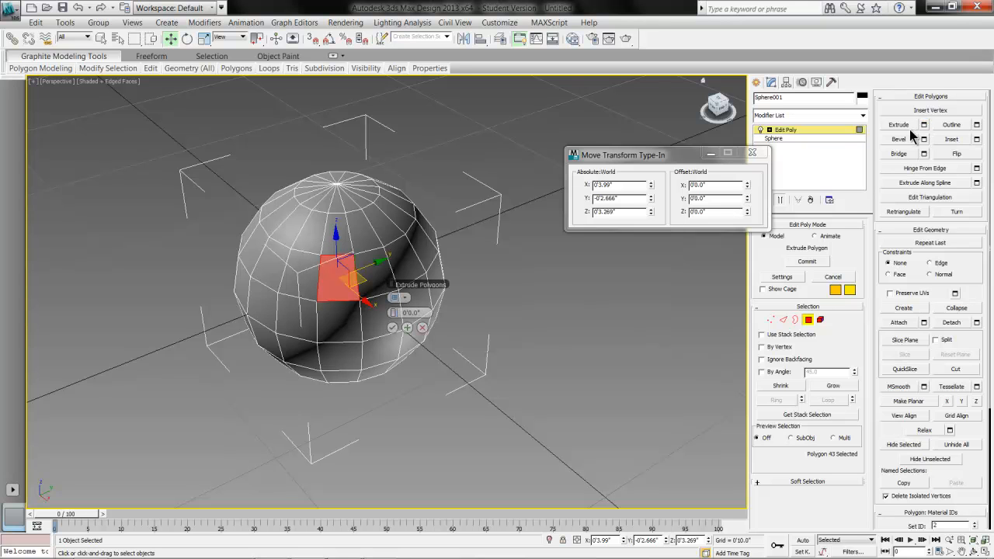
{"action": "left_click_drag", "start_coordinate": [437, 285], "coordinate": [583, 301]}
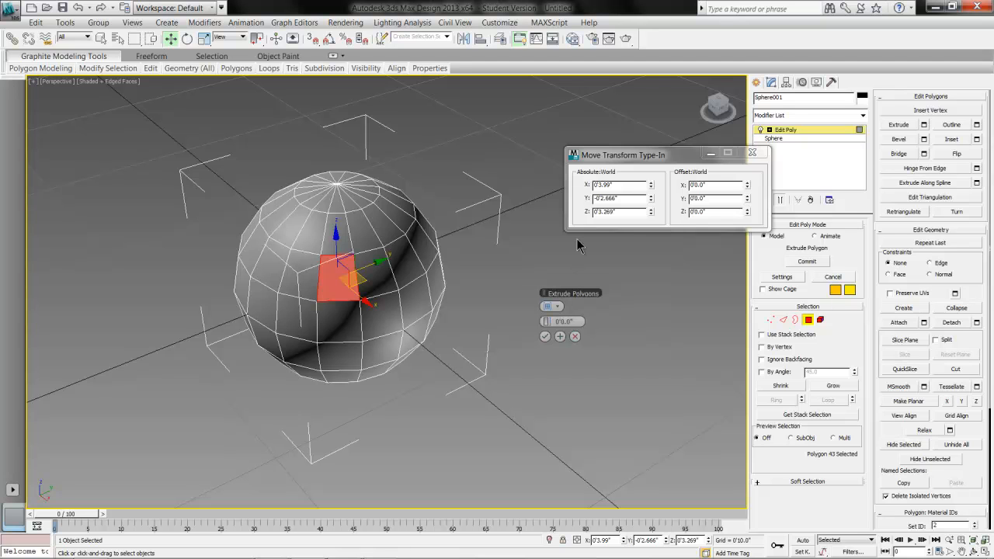
{"action": "left_click_drag", "start_coordinate": [555, 323], "coordinate": [566, 304]}
{"action": "middle_click_drag", "start_coordinate": [484, 262], "coordinate": [423, 272], "text": "alt"}
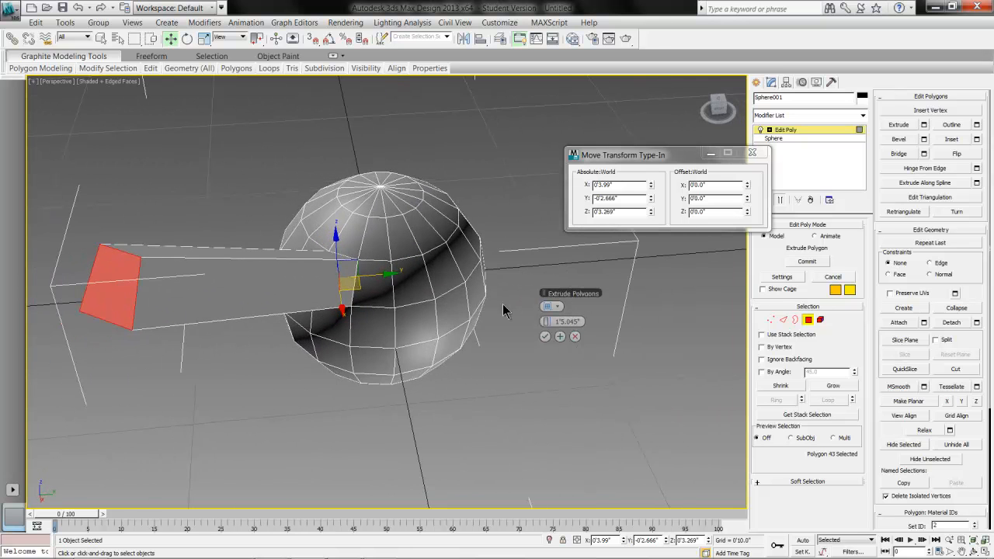
{"action": "left_click_drag", "start_coordinate": [553, 321], "coordinate": [518, 326]}
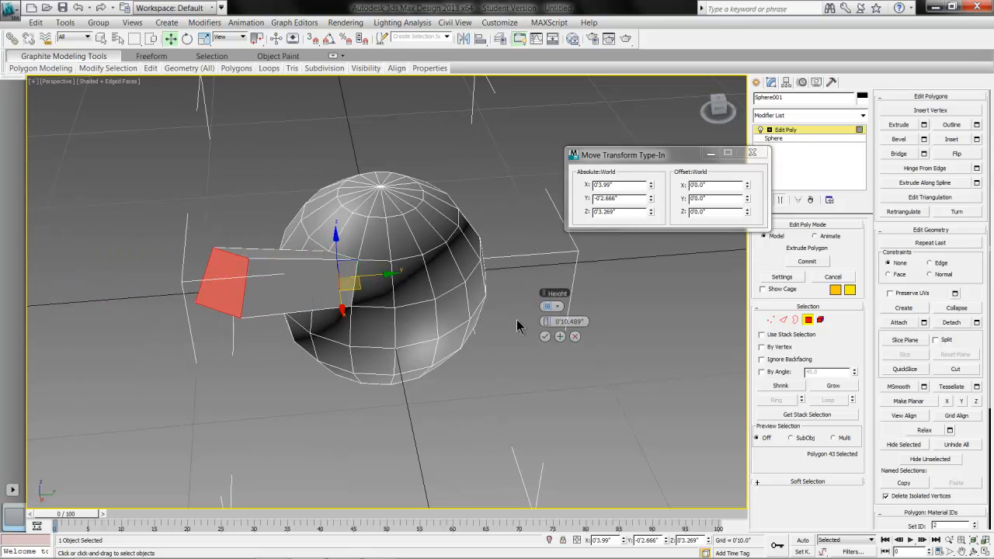
Try the By Polygon and Local Normals extrusion types on the single polygon and view the extrusion from a lower angle
{"action": "left_click", "coordinate": [562, 306]}
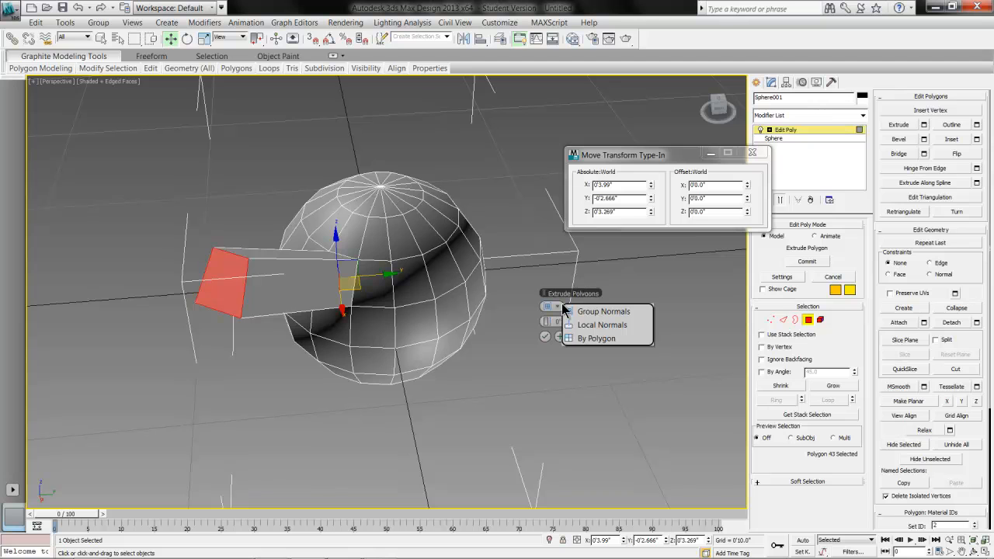
{"action": "left_click", "coordinate": [622, 343]}
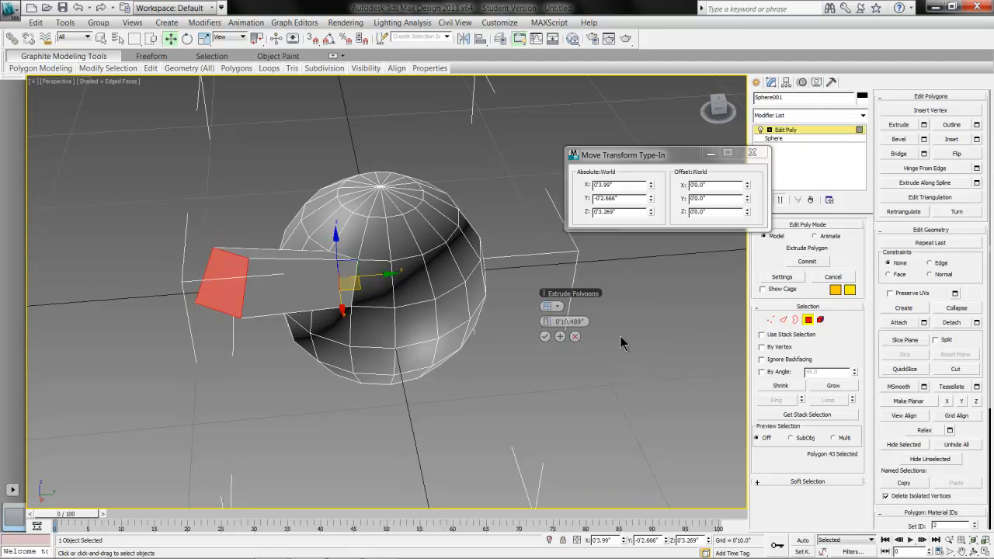
{"action": "left_click", "coordinate": [550, 306]}
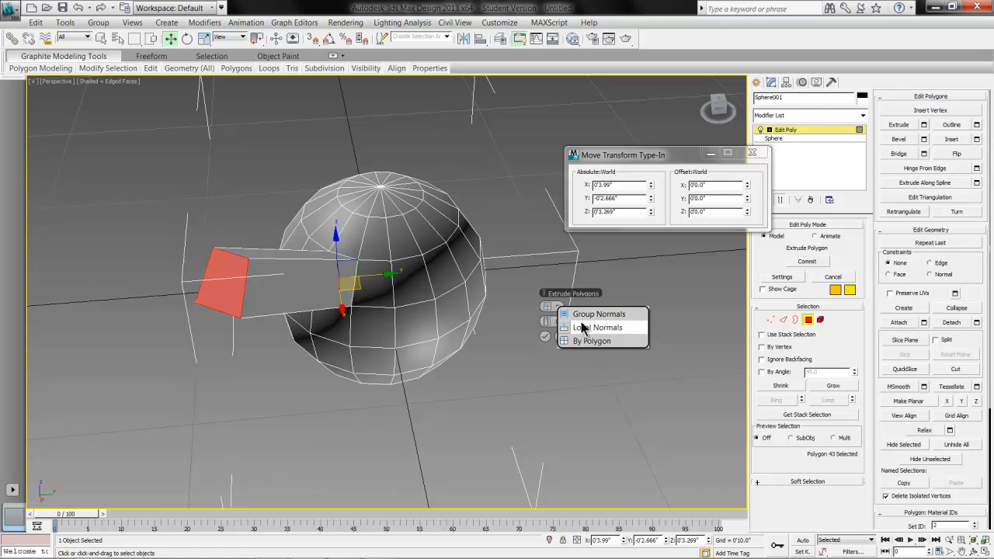
{"action": "left_click", "coordinate": [583, 328]}
{"action": "middle_click_drag", "start_coordinate": [373, 325], "coordinate": [398, 291], "text": "alt"}
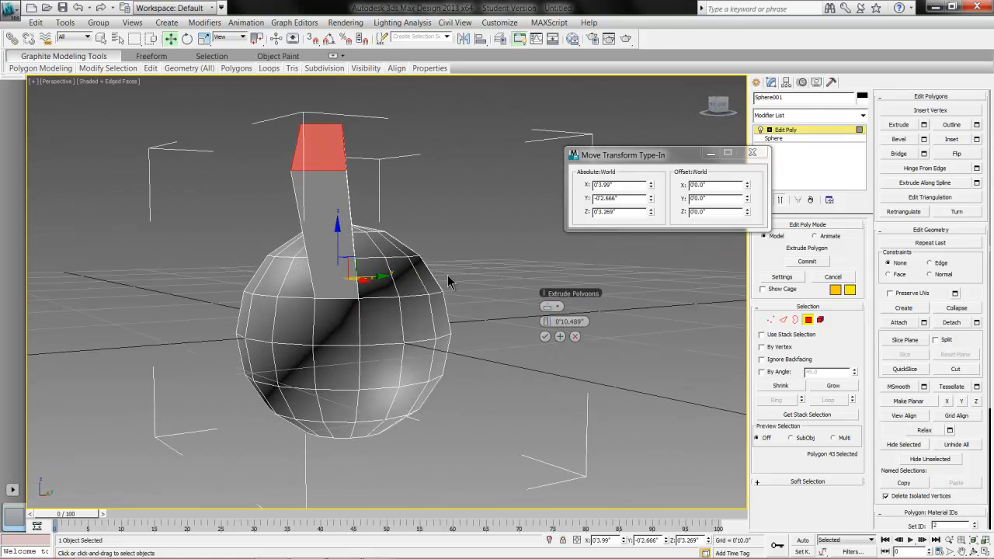
Expand the selection to the polygon's whole horizontal ring and change the extrusion type to Group Normals
{"action": "left_click", "coordinate": [246, 279], "text": "shift"}
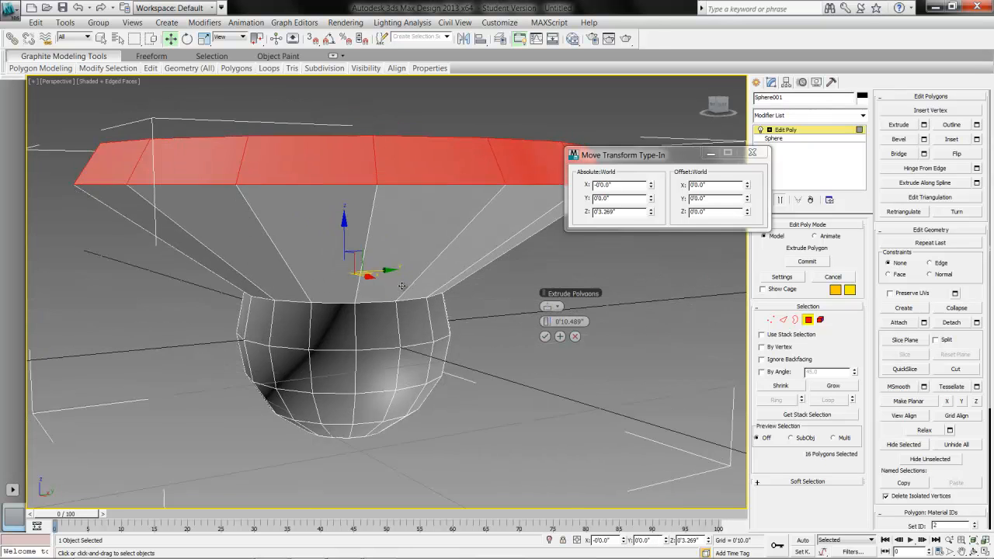
{"action": "middle_click_drag", "start_coordinate": [401, 286], "coordinate": [369, 307], "text": "alt"}
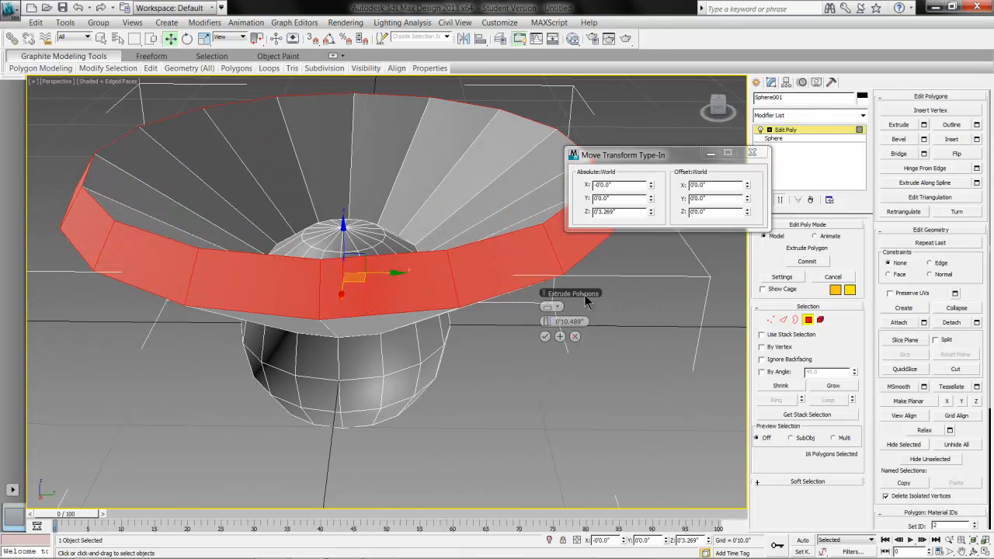
{"action": "left_click", "coordinate": [555, 308]}
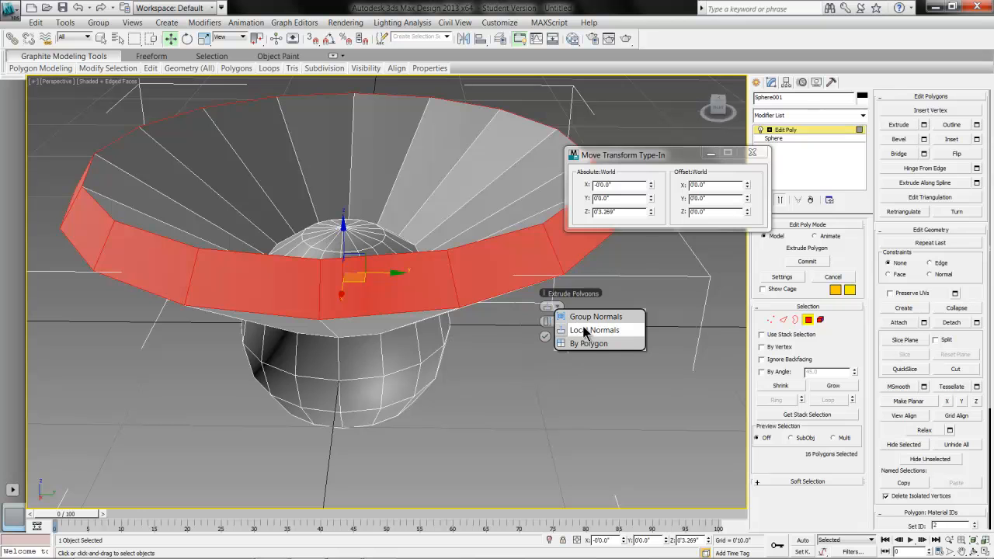
{"action": "left_click", "coordinate": [583, 318]}
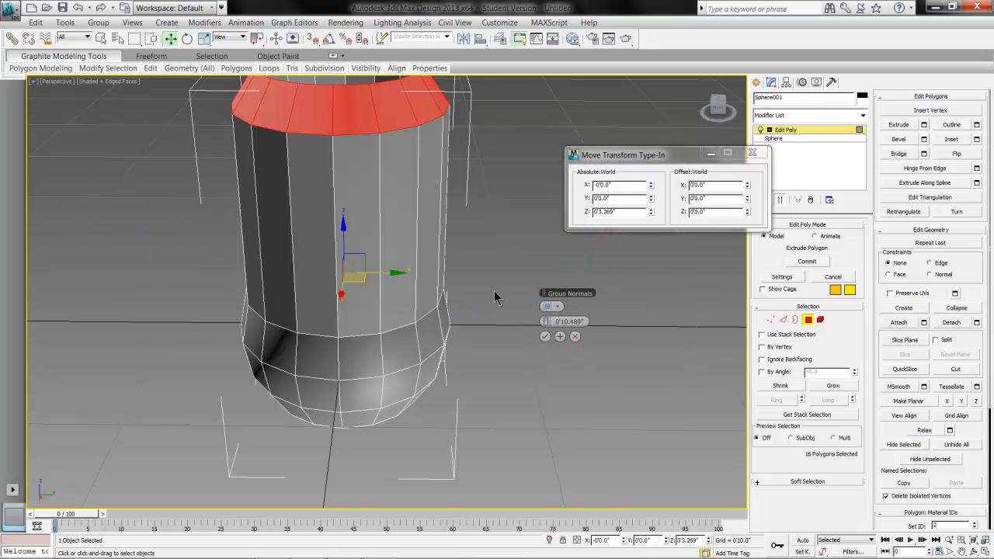
{"action": "middle_click_drag", "start_coordinate": [479, 288], "coordinate": [451, 358], "text": "alt"}
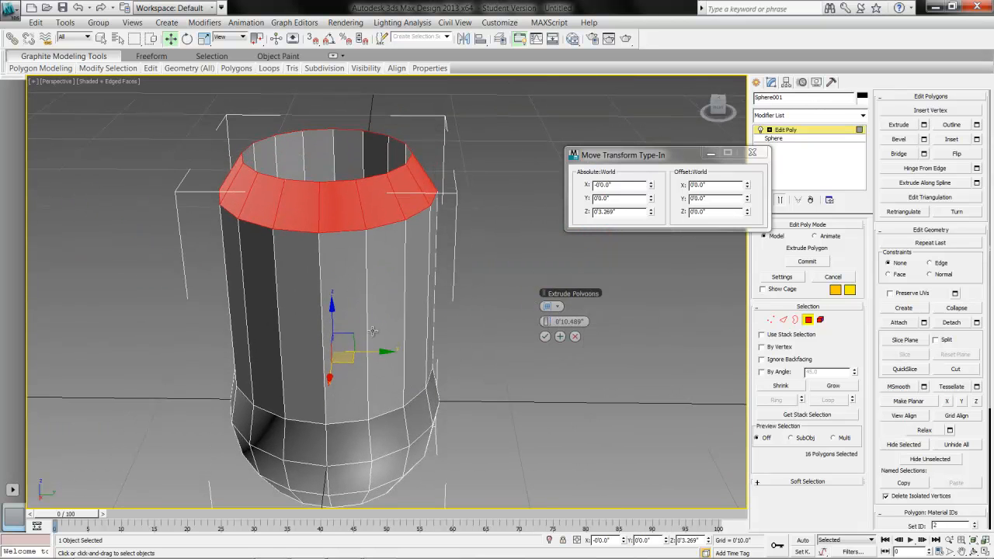
Switch the ring's extrusion to Local Normals and back to Group Normals to compare the two types
{"action": "left_click", "coordinate": [556, 313]}
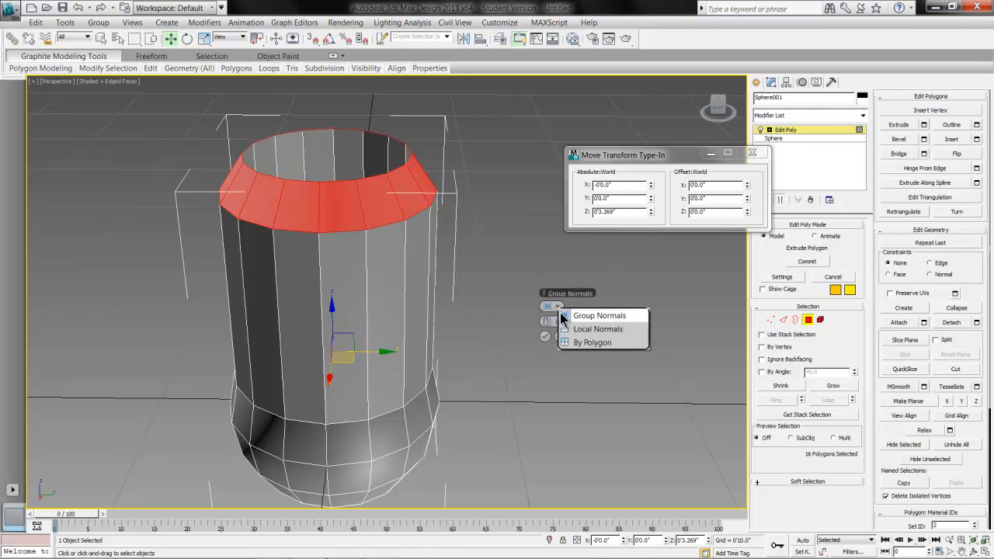
{"action": "left_click", "coordinate": [582, 329]}
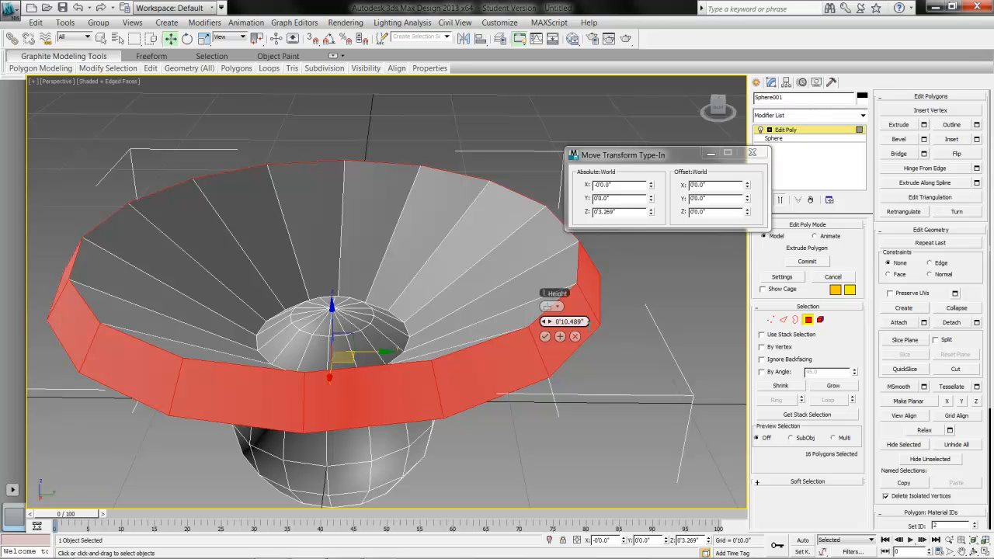
{"action": "left_click", "coordinate": [557, 307]}
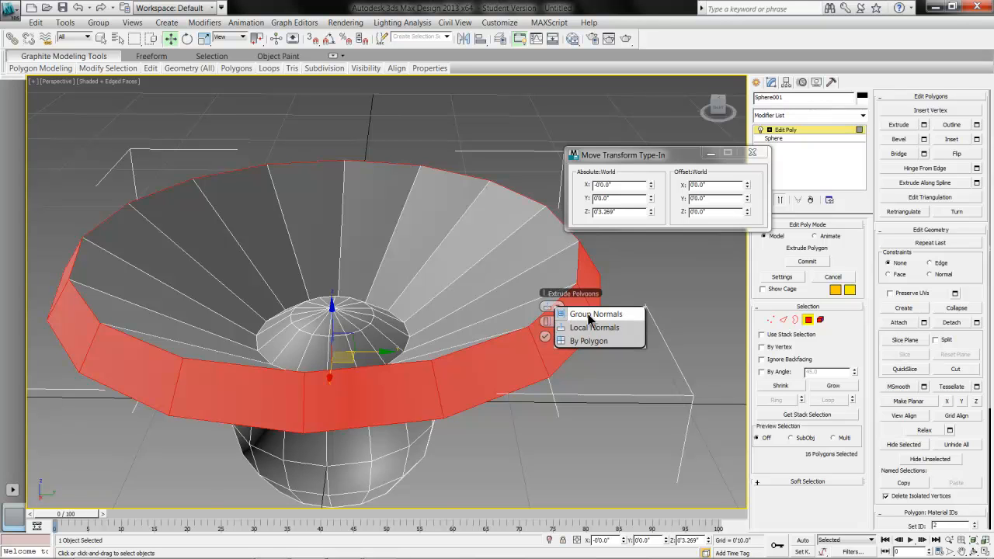
{"action": "left_click", "coordinate": [589, 314]}
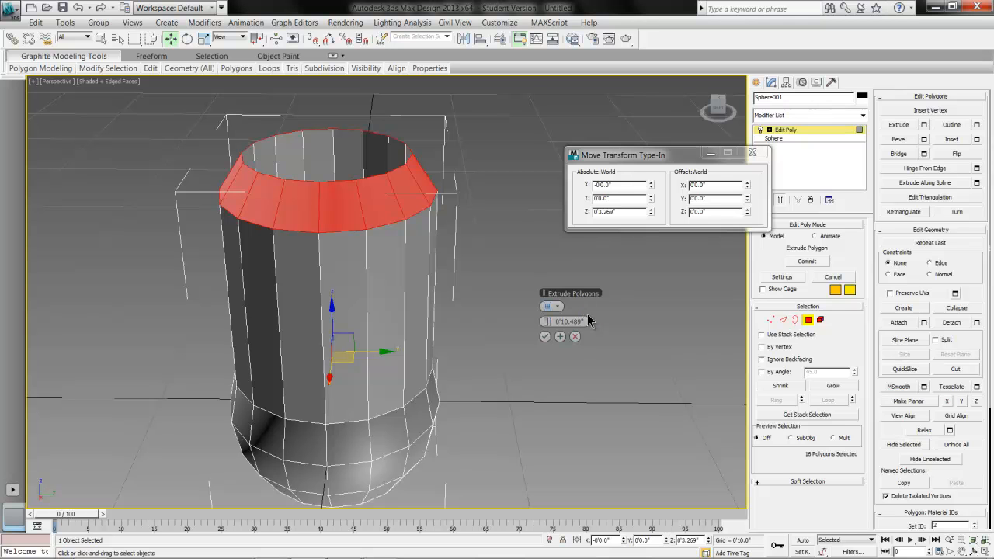
Try the By Polygon extrusion type on the ring, reduce the height to about 0'5.721", and cancel the extrusion
{"action": "left_click", "coordinate": [554, 307]}
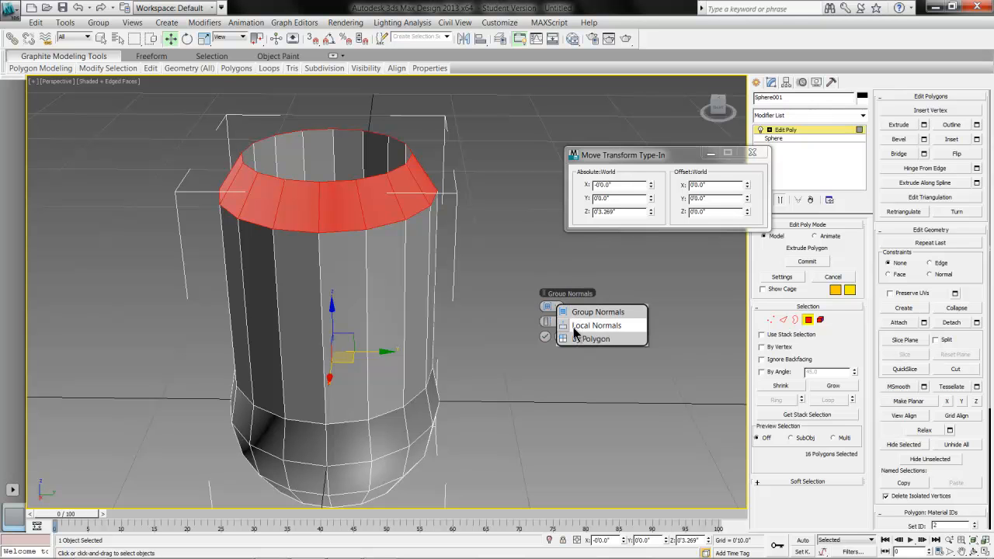
{"action": "left_click", "coordinate": [590, 339]}
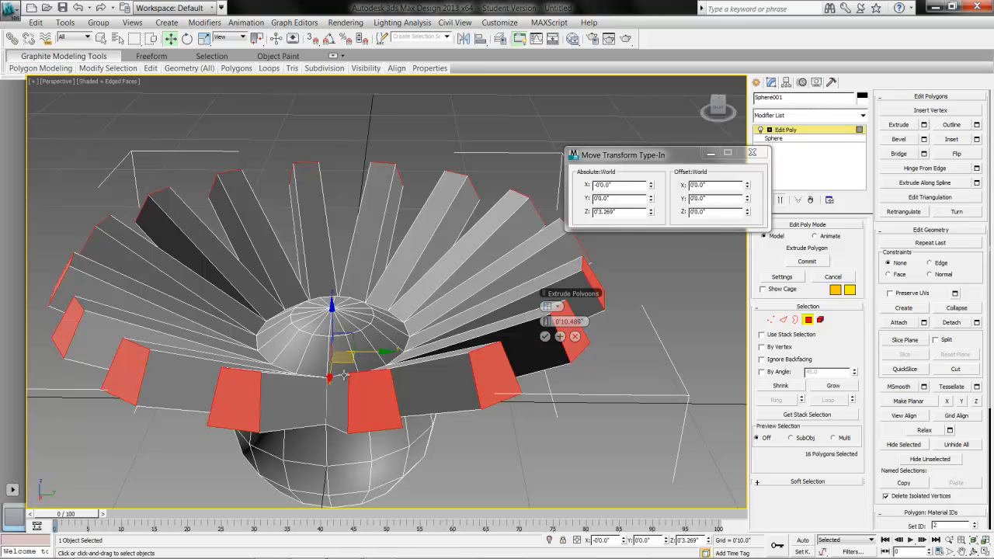
{"action": "middle_click_drag", "start_coordinate": [365, 372], "coordinate": [425, 344]}
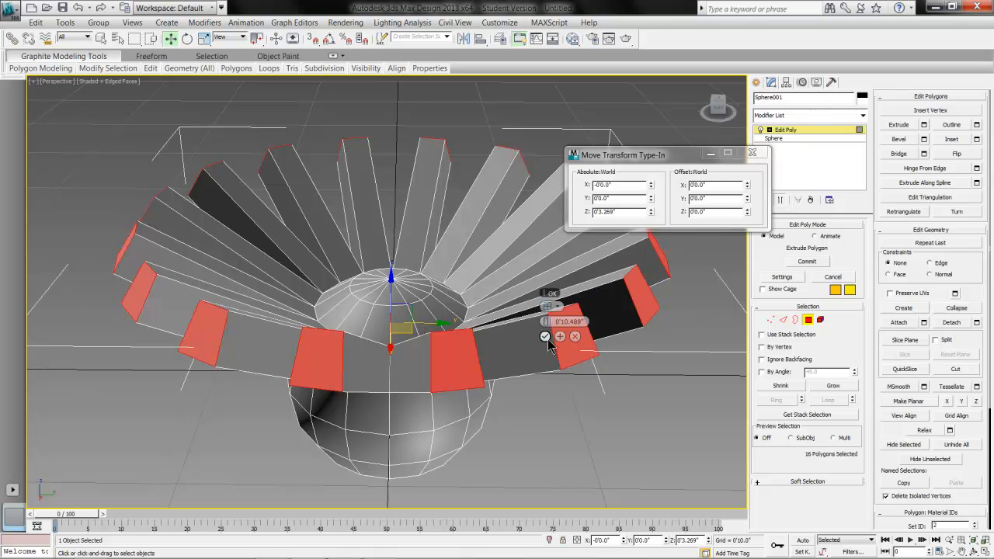
{"action": "left_click_drag", "start_coordinate": [550, 321], "coordinate": [541, 330]}
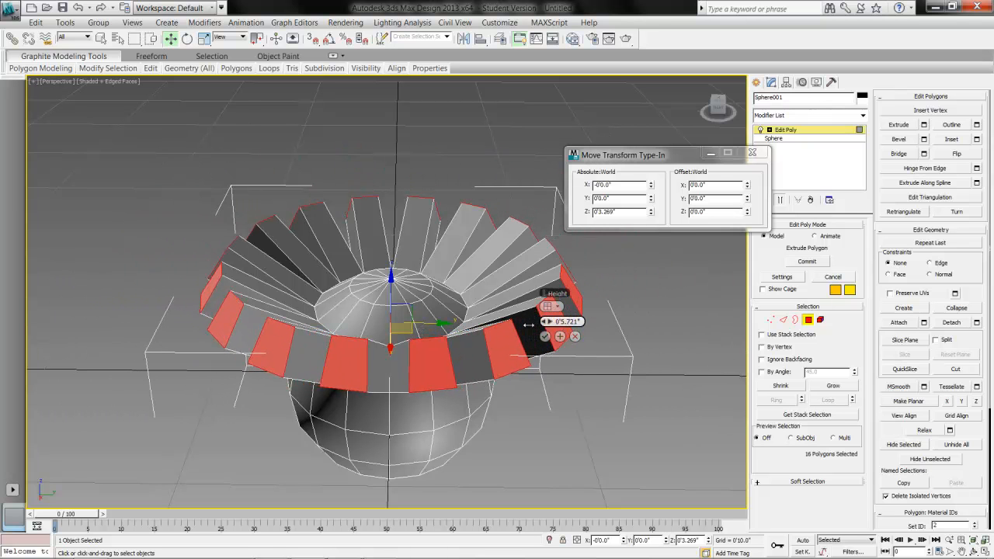
{"action": "left_click", "coordinate": [575, 337]}
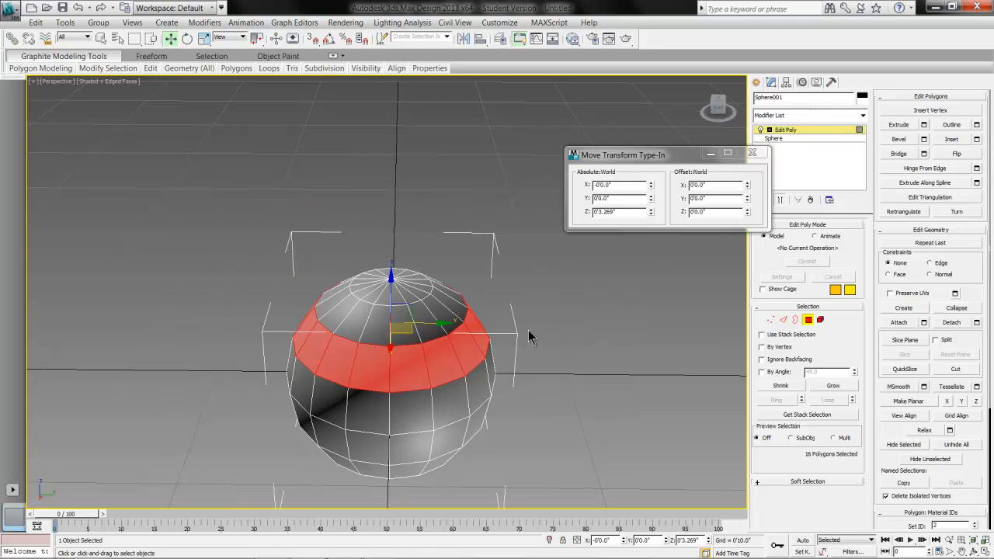
Clear the ring selection and, from the front, select two separate polygons in the row just above the sphere's equator
{"action": "left_click", "coordinate": [565, 338]}
{"action": "middle_click_drag", "start_coordinate": [509, 388], "coordinate": [508, 360], "text": "alt"}
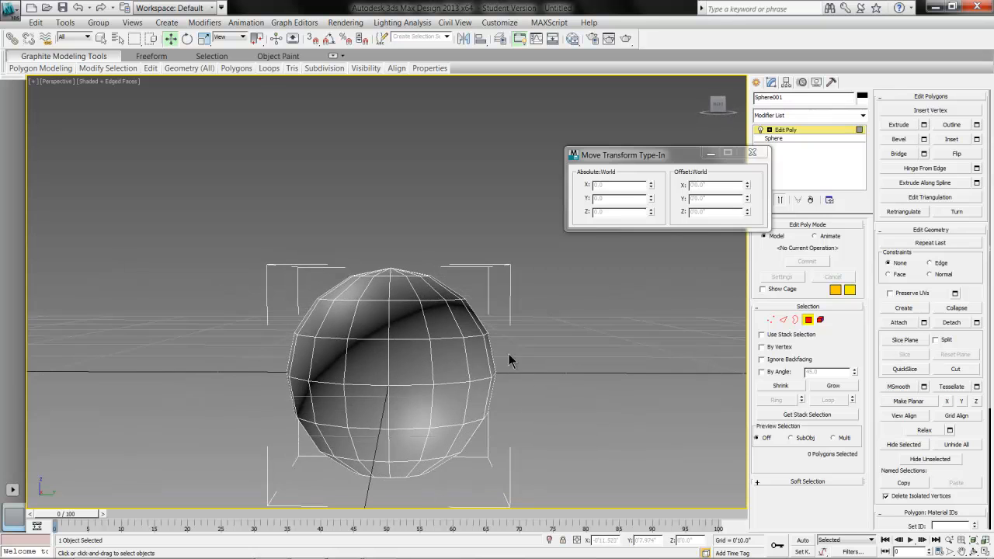
{"action": "left_click", "coordinate": [717, 108]}
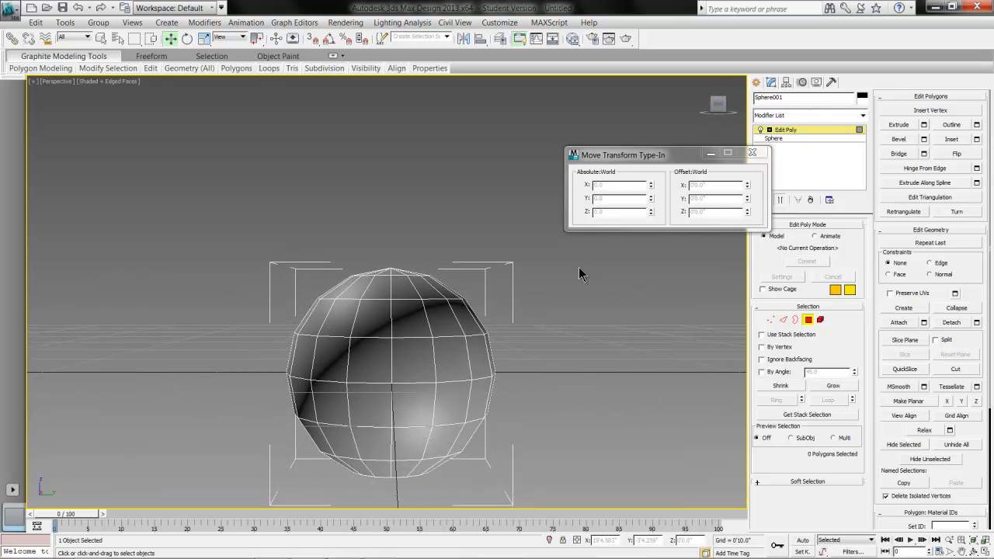
{"action": "left_click", "coordinate": [420, 351]}
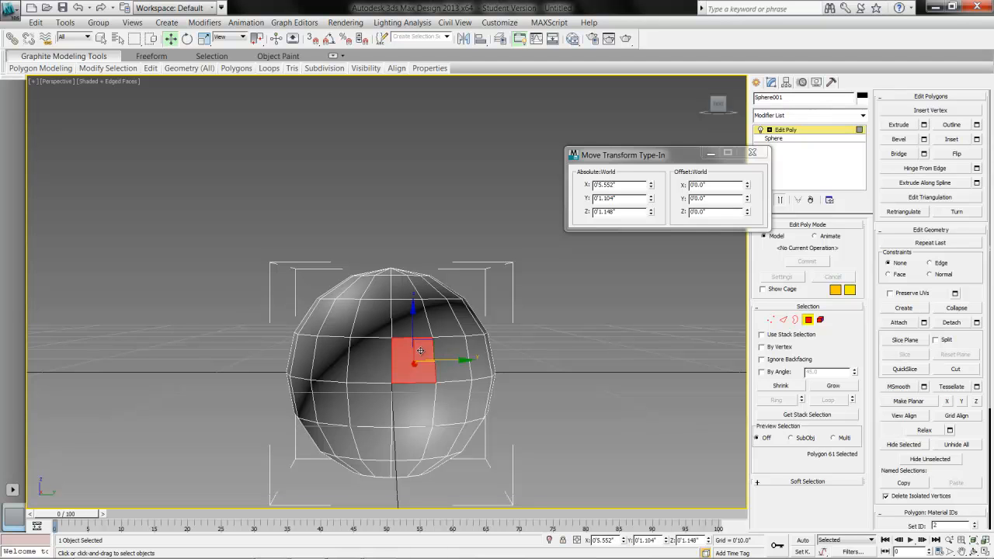
{"action": "left_click", "coordinate": [338, 354]}
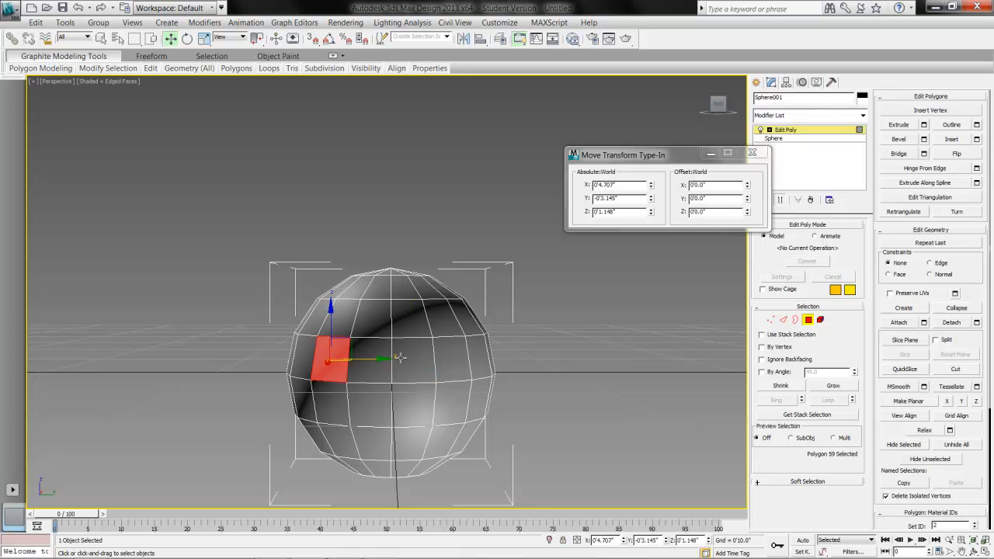
{"action": "left_click", "coordinate": [456, 361], "text": "ctrl"}
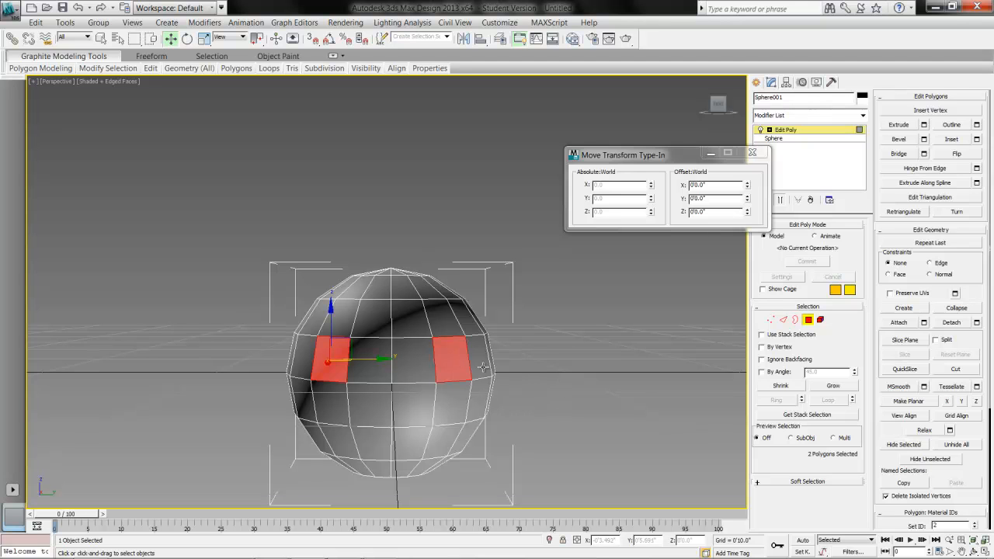
Select two non-adjacent polygons in the second row above the sphere's equator instead, and view them at an angle
{"action": "left_click", "coordinate": [345, 326]}
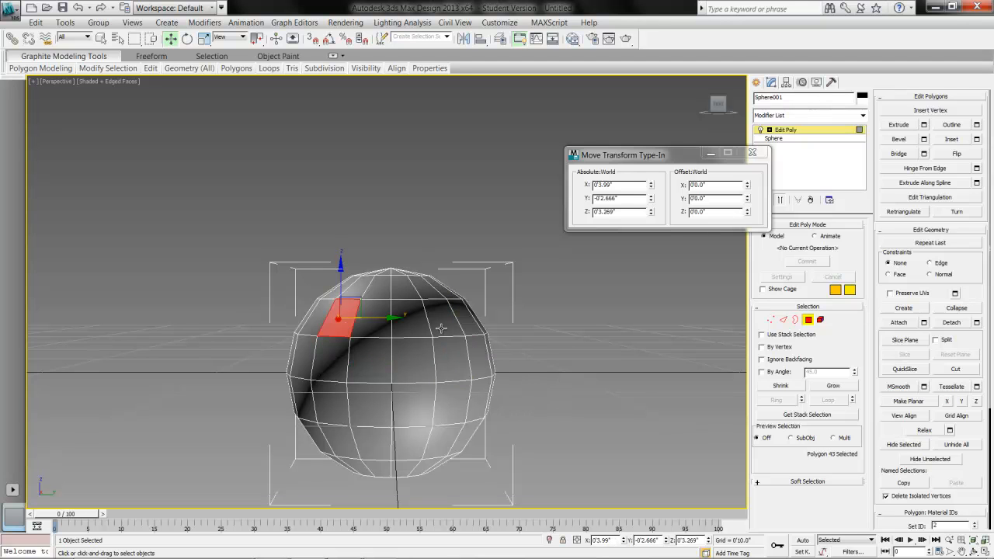
{"action": "left_click", "coordinate": [440, 328], "text": "ctrl"}
{"action": "middle_click_drag", "start_coordinate": [480, 340], "coordinate": [468, 354], "text": "alt"}
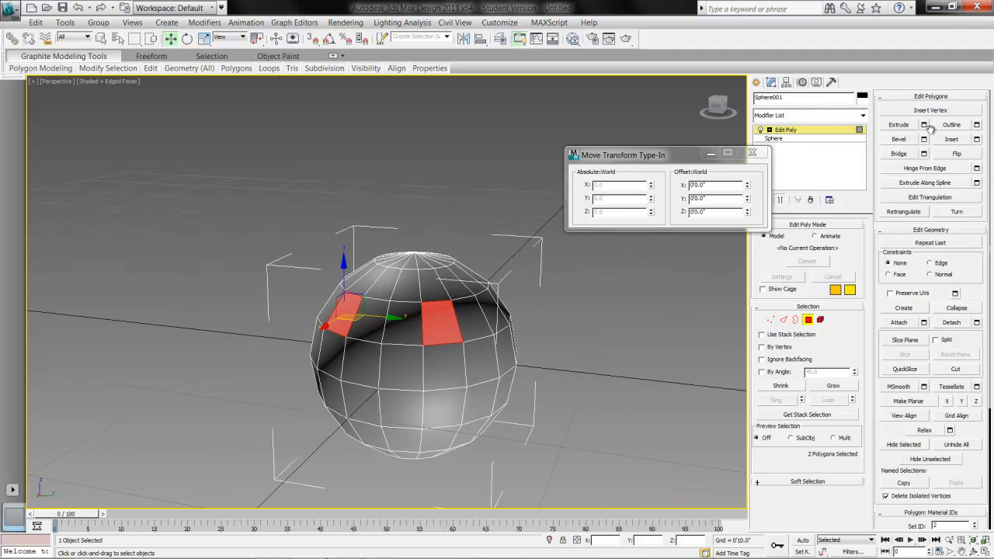